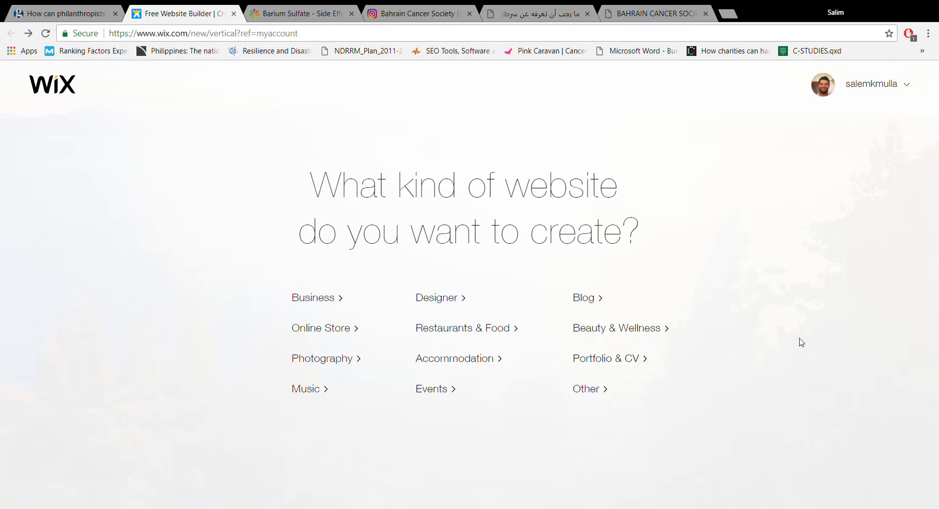
- Start a new Blog website created with Wix ADI and set the blog type to Health Blog
left_click(592, 302)
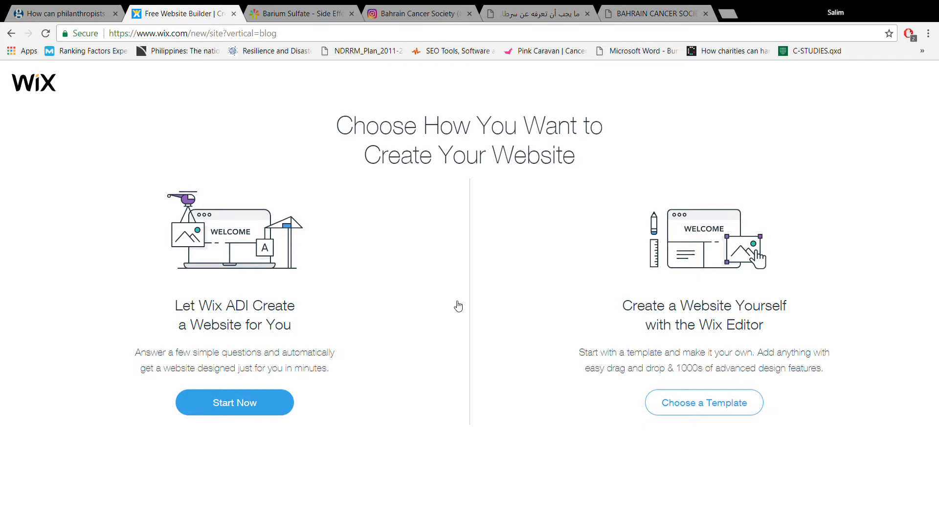
left_click(282, 402)
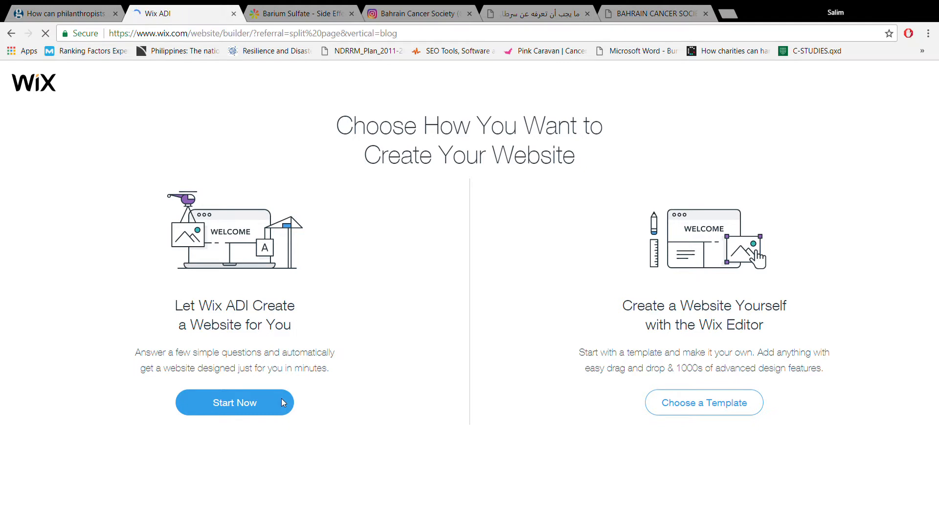
left_click(283, 401)
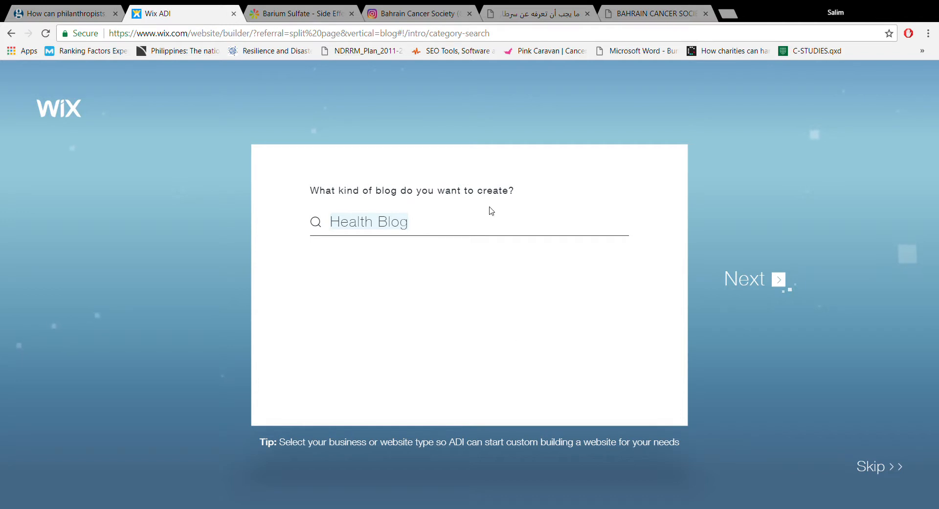
left_click(782, 287)
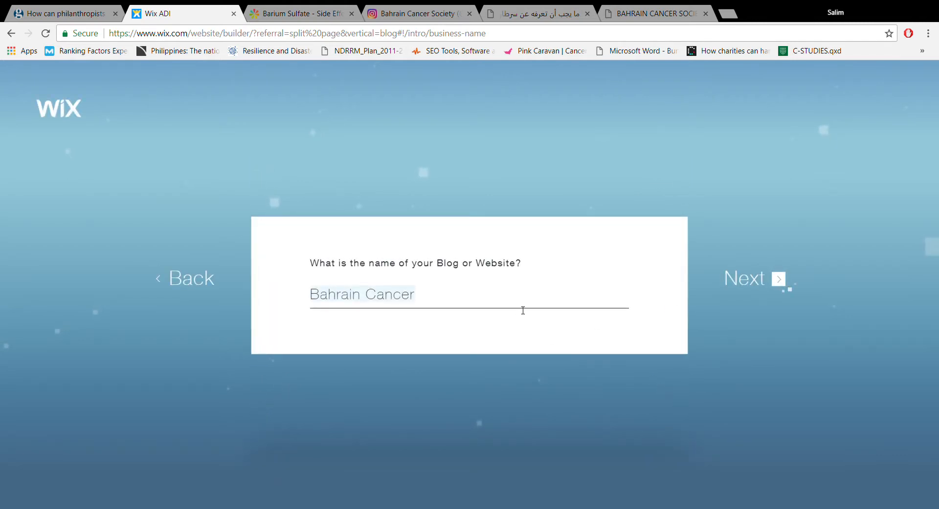
- Name the website Bahrain Cancer and skip the business location question
left_click(522, 310)
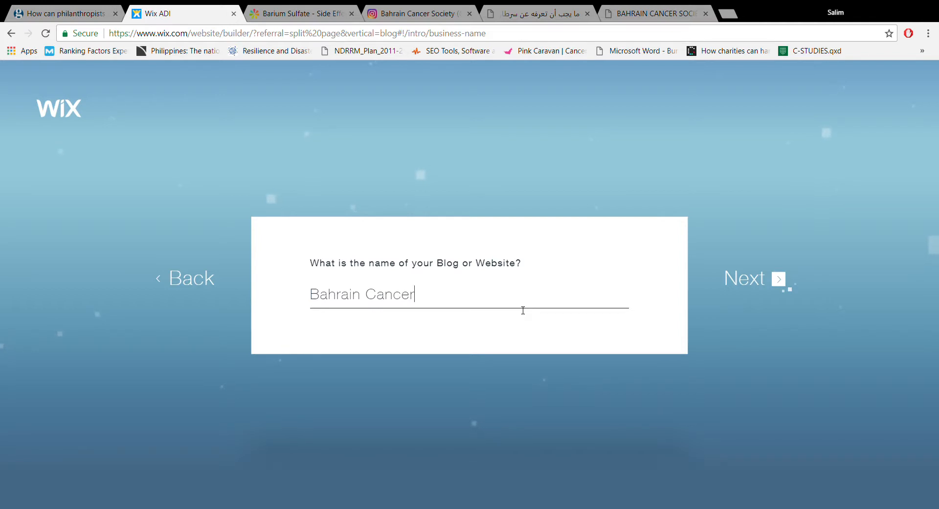
left_click(746, 277)
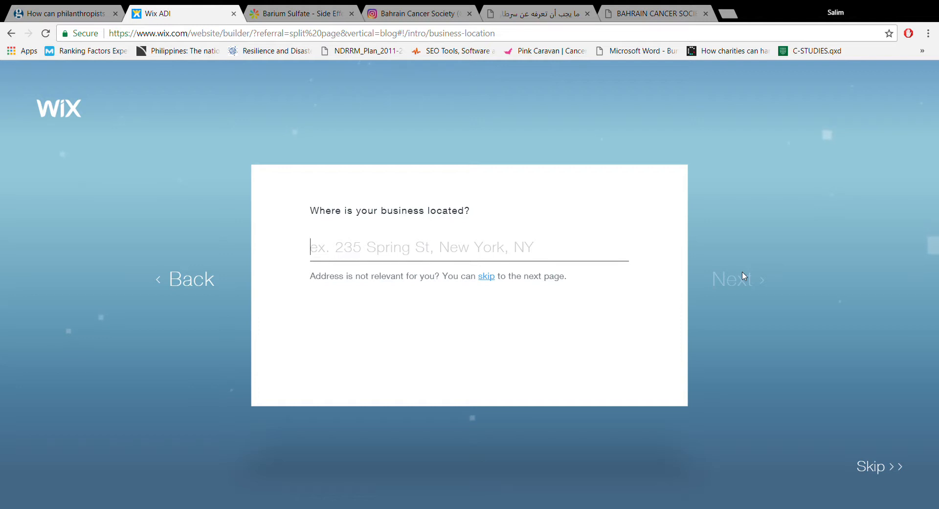
left_click(492, 282)
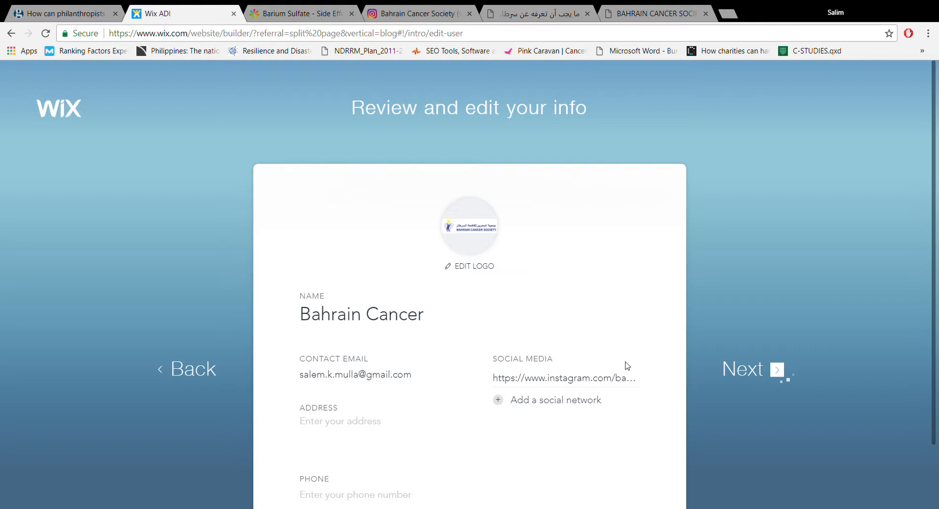
- Accept the reviewed site information, including the logo and social media link, and start the ADI design process
left_click(591, 390)
left_click(782, 380)
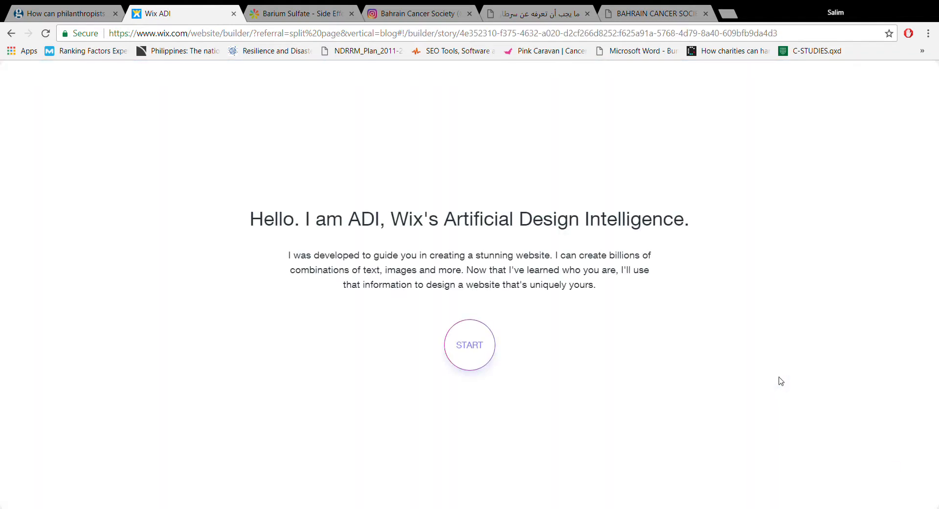
left_click(495, 348)
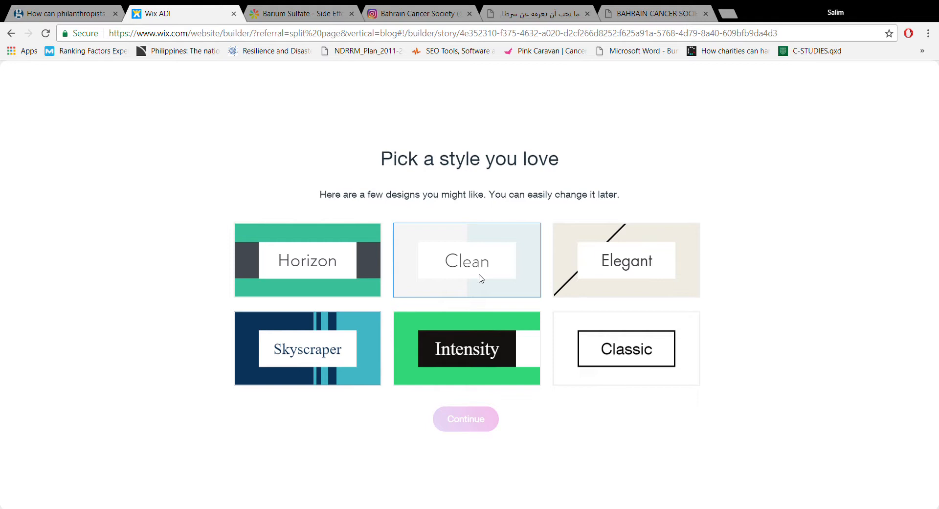
- Create the homepage in the Clean style without a logo-matched palette, and dismiss the What's Next guide
left_click(482, 278)
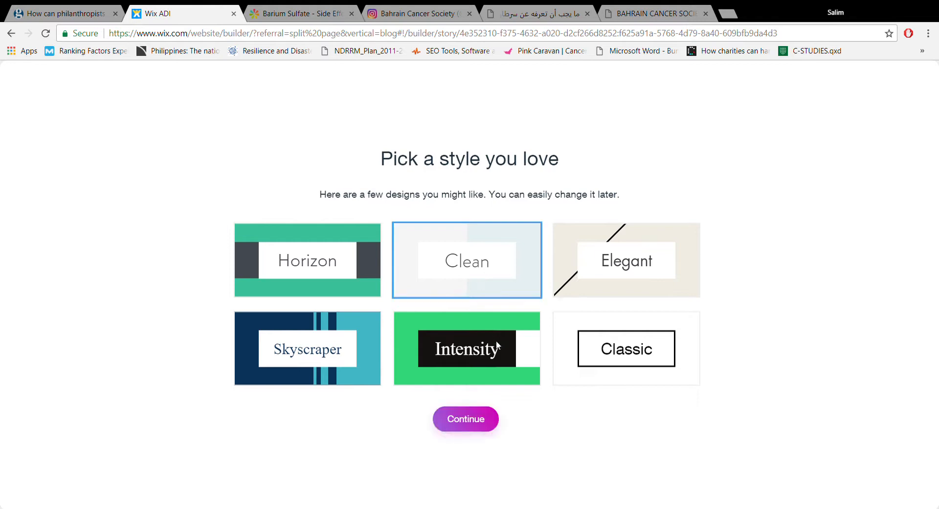
left_click(475, 426)
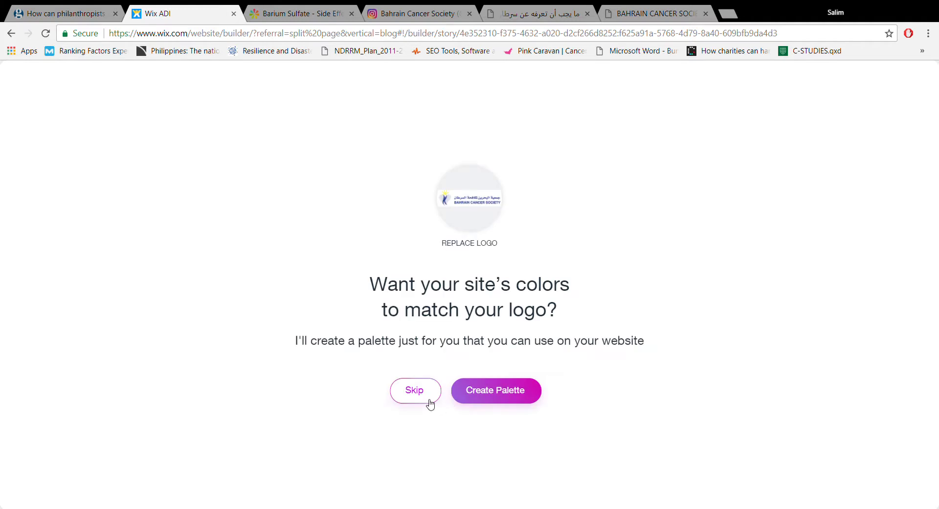
left_click(430, 401)
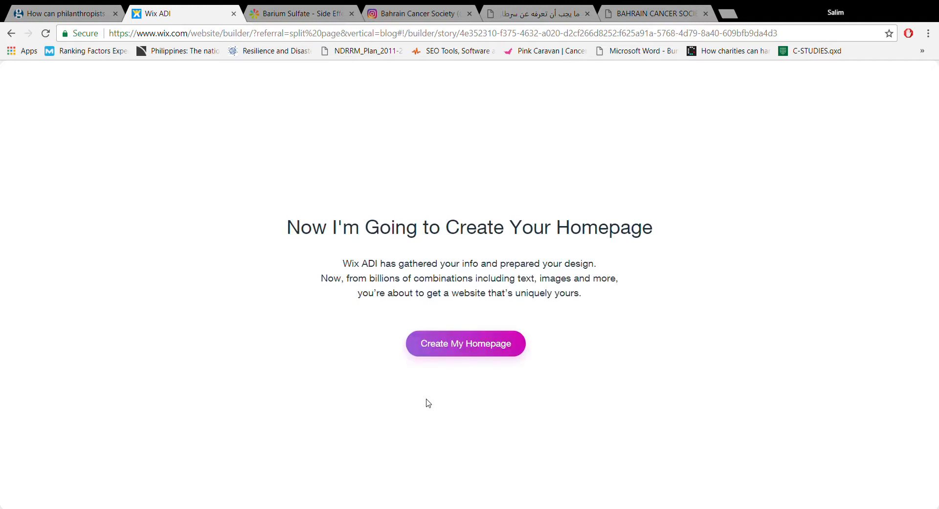
left_click(449, 351)
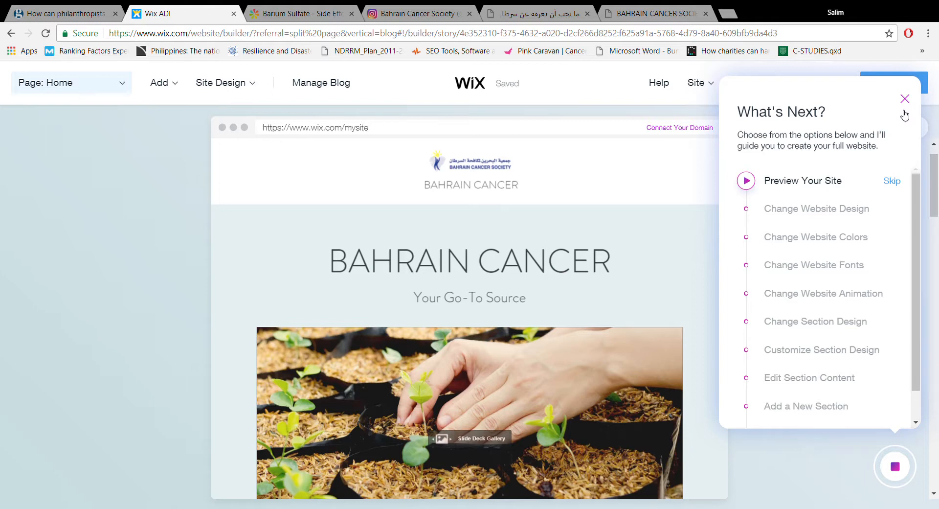
left_click(903, 112)
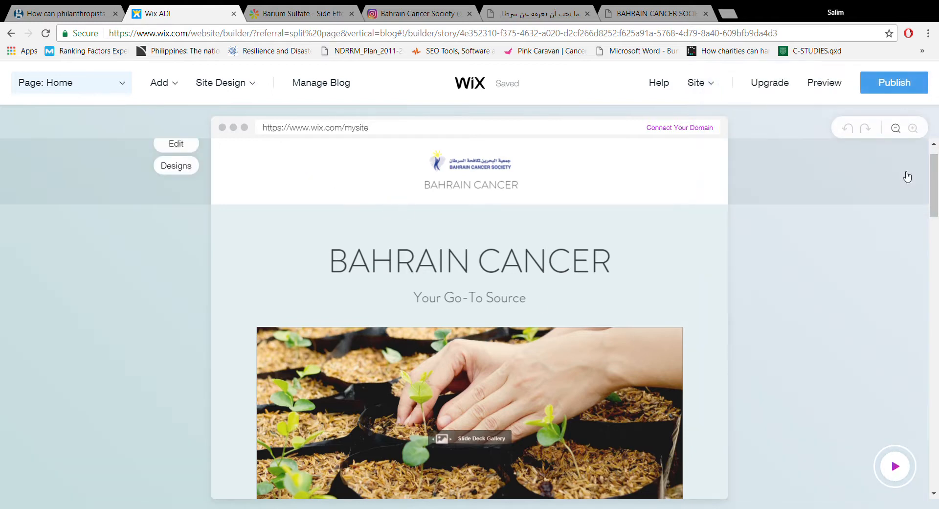
- Switch the Welcome section from gallery to a single image and replace it with the uploaded 37.jpg
scroll(931, 186, "down", 3)
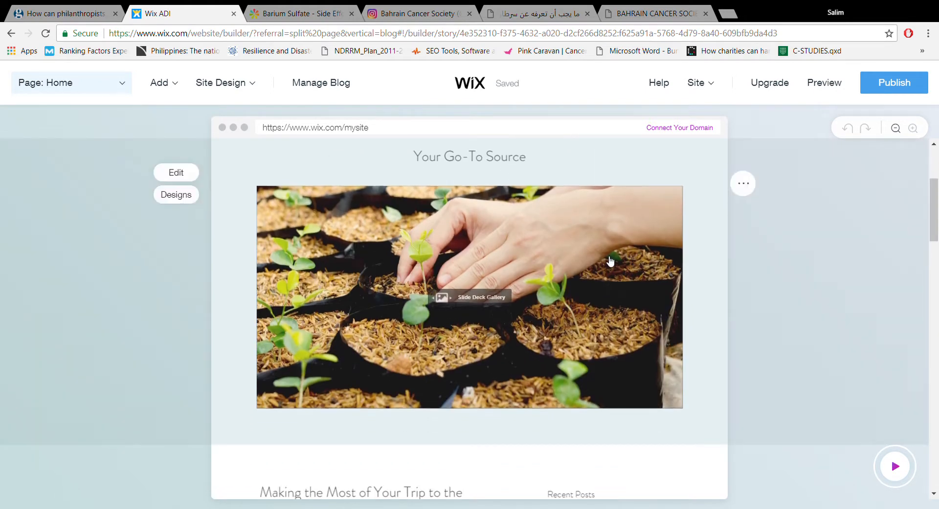
left_click(610, 260)
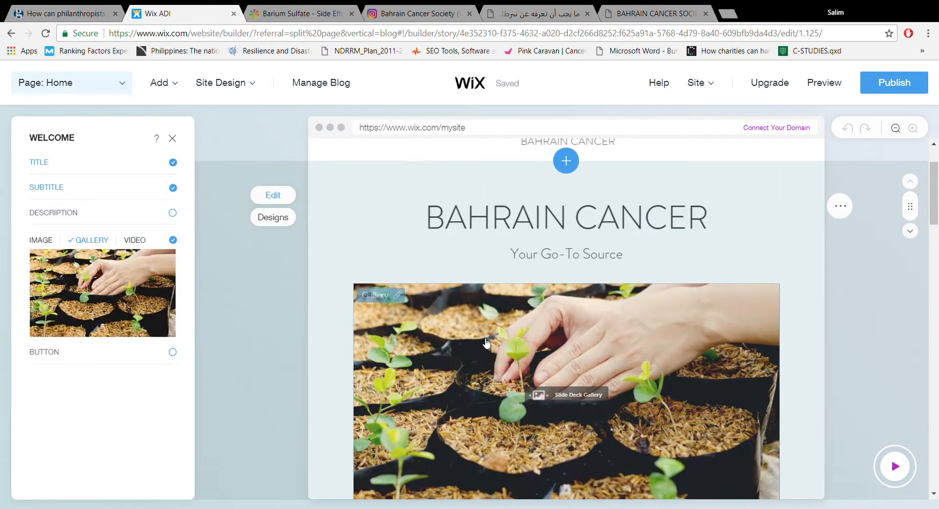
mouse_move(144, 335)
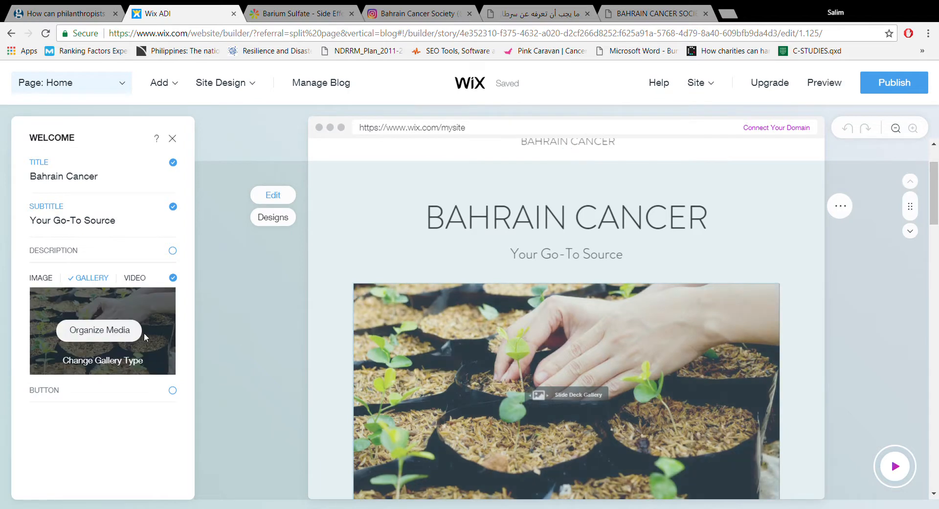
left_click(50, 278)
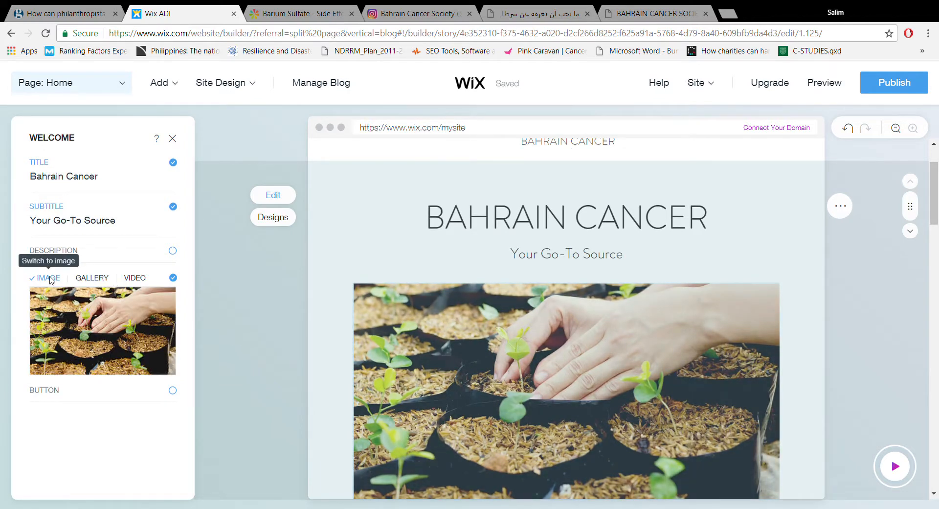
mouse_move(73, 313)
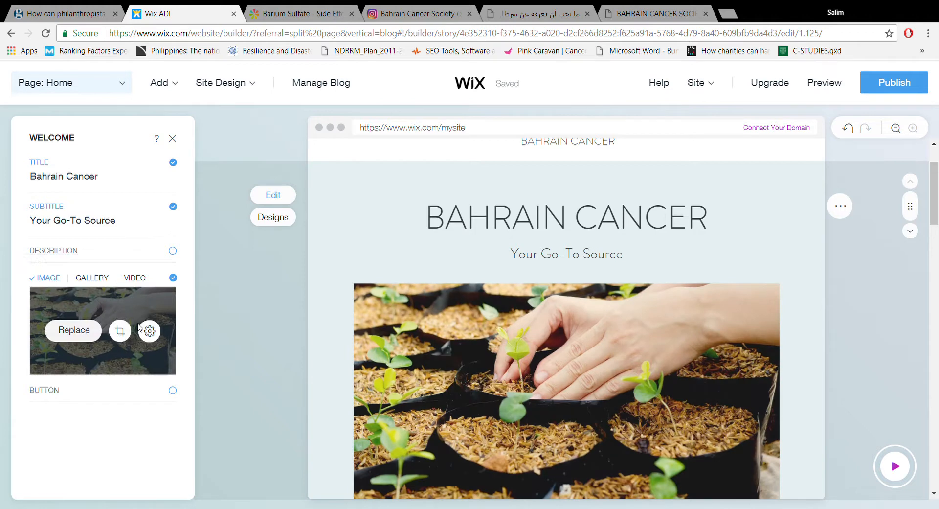
left_click(87, 336)
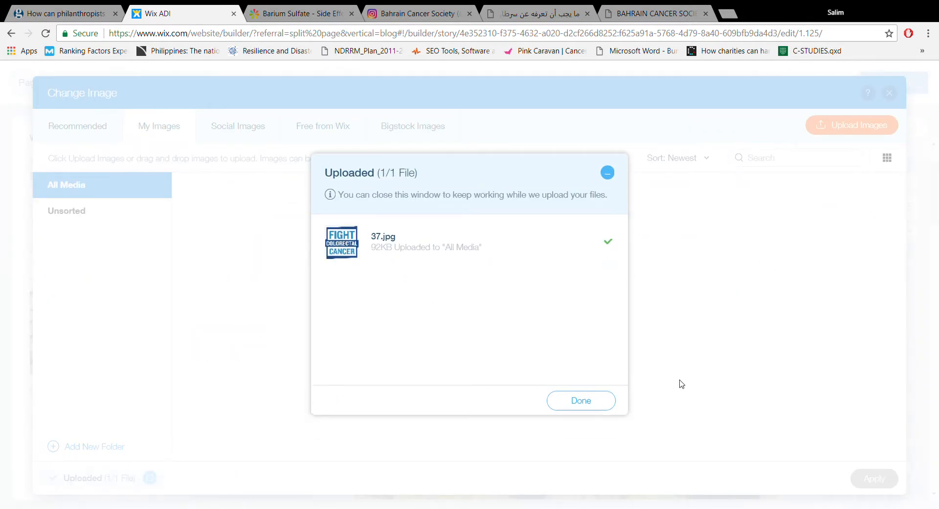
left_click(609, 404)
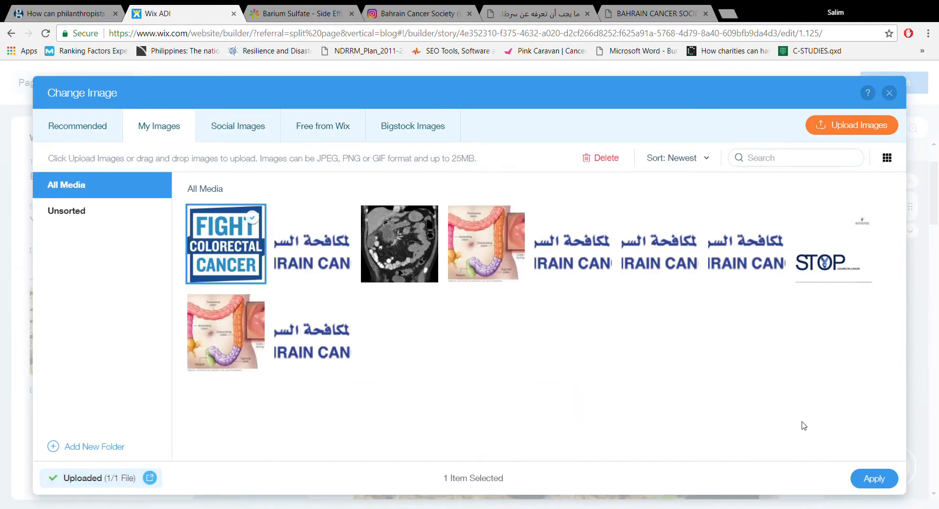
left_click(871, 478)
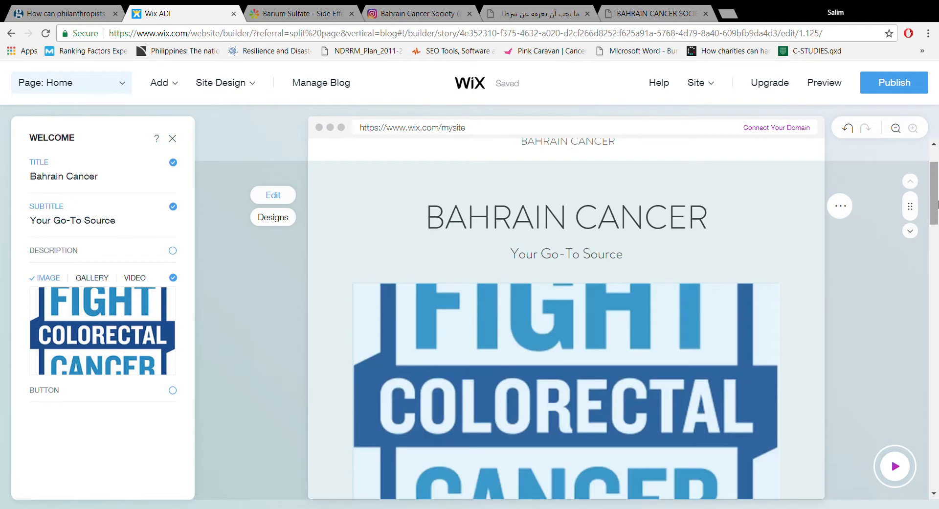
- Replace the Welcome section's subtitle with "Get check today liver healthy tomorrow"
left_click_drag(937, 206, 938, 220)
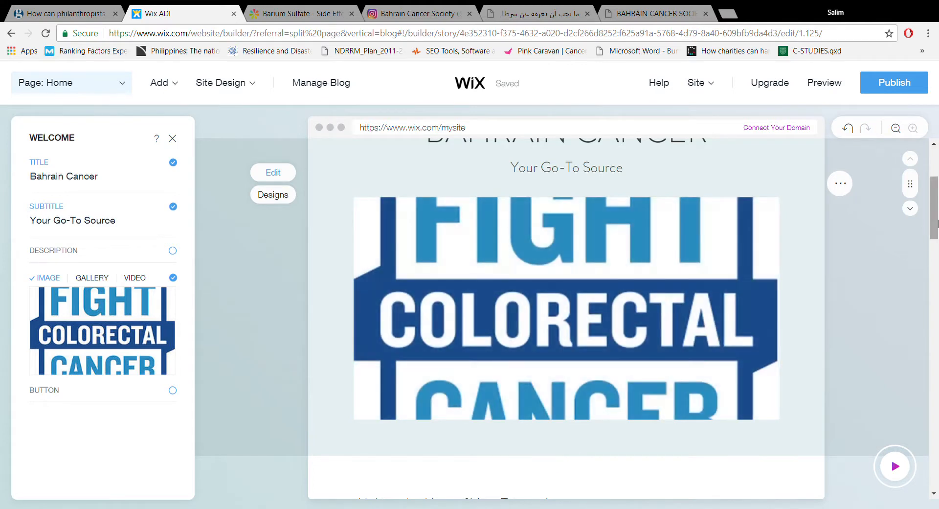
mouse_move(938, 227)
left_mouse_down()
mouse_move(938, 206)
mouse_move(938, 217)
left_mouse_up()
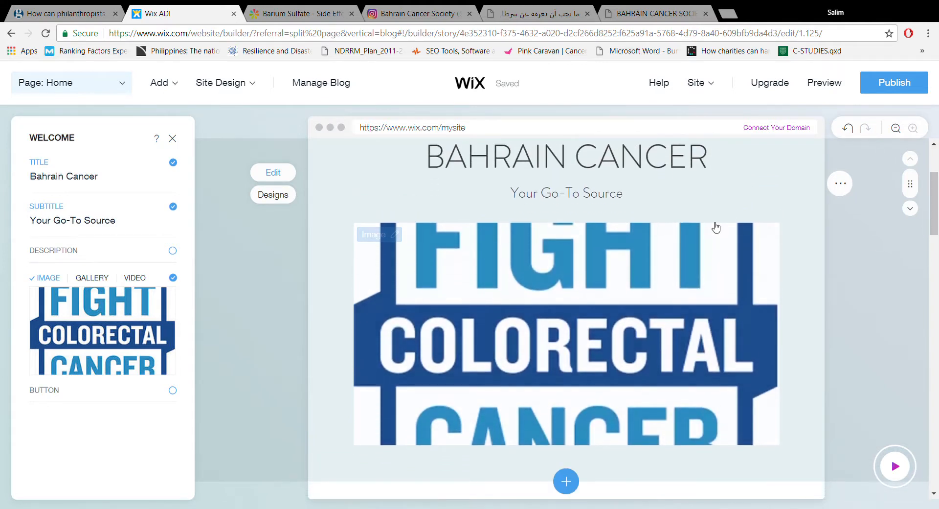
left_click(577, 197)
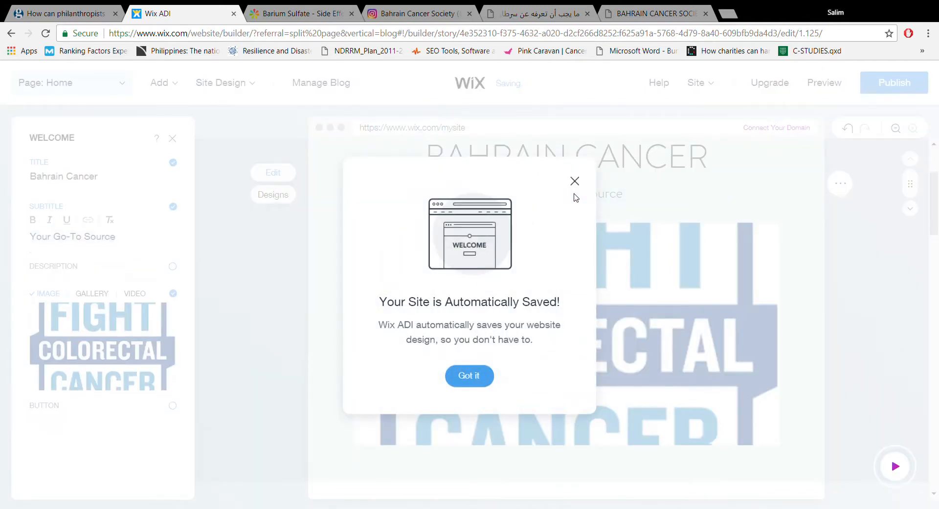
left_click(575, 181)
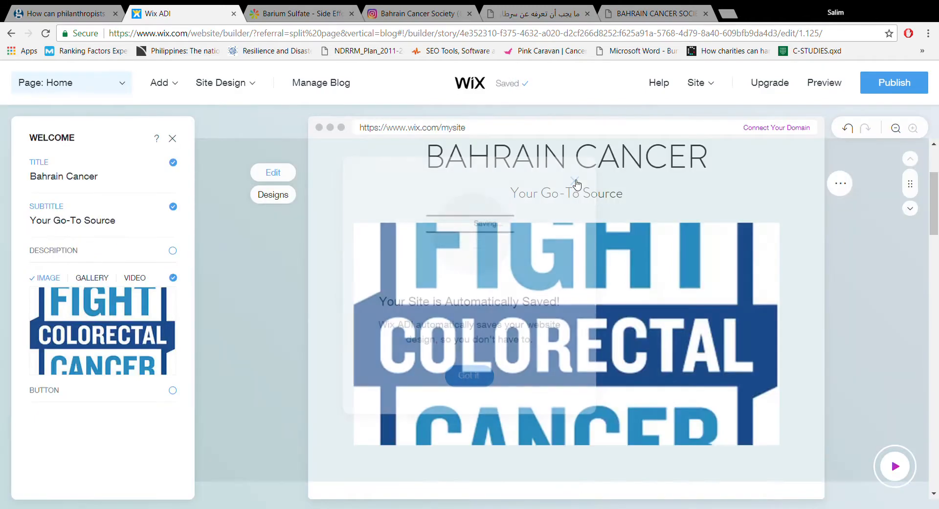
left_click(146, 217)
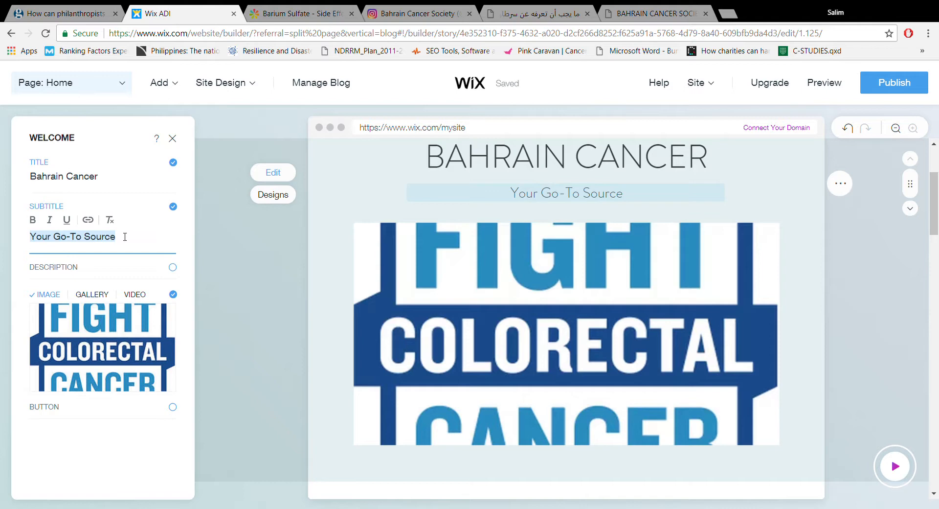
key("BackSpace")
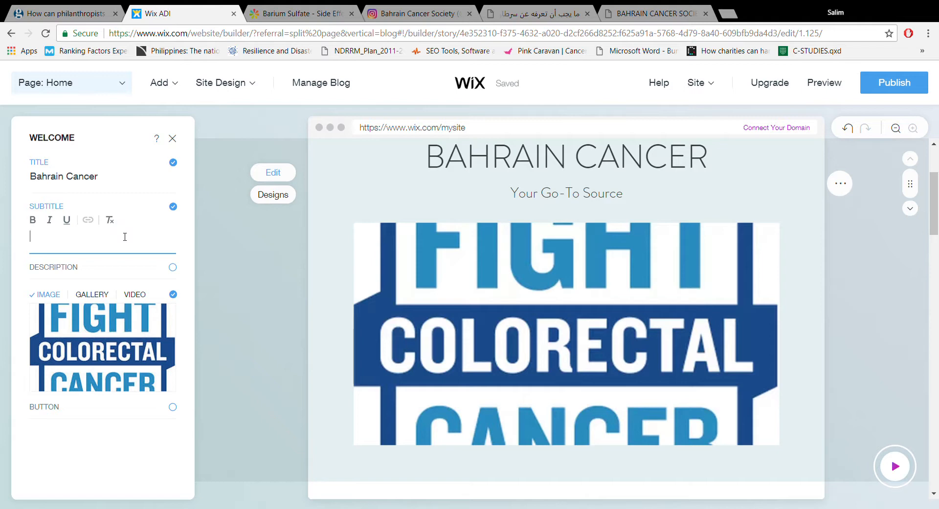
type("Get check today live")
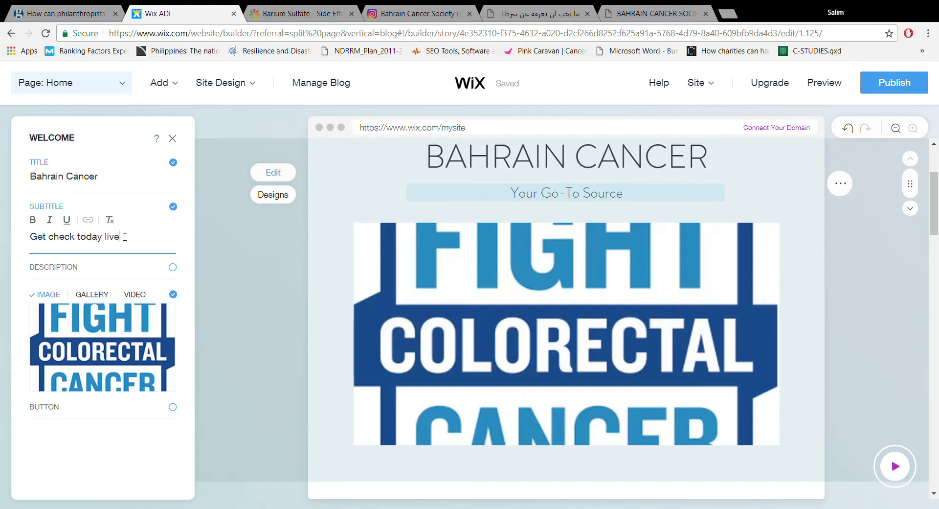
type("r healthi=")
key("BackSpace")
key("BackSpace")
type("y tommorow")
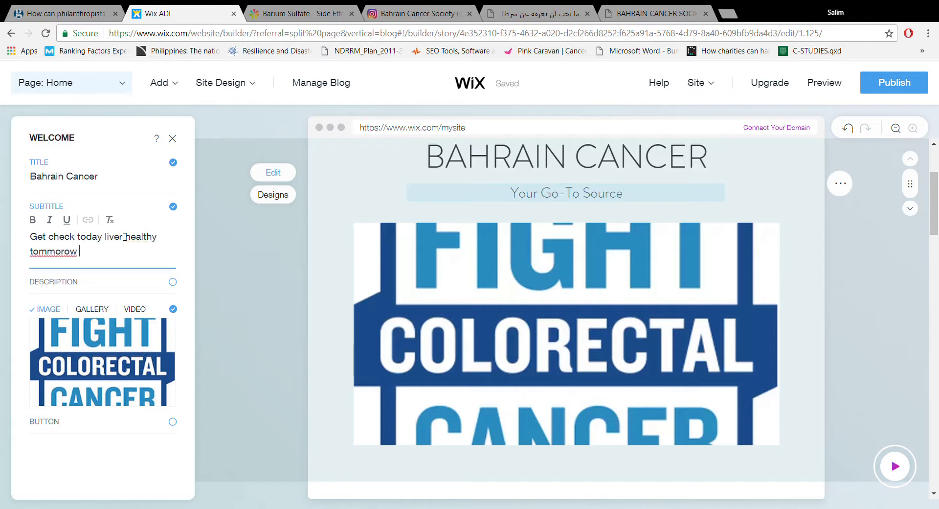
double_click(67, 252)
type("tomorrow")
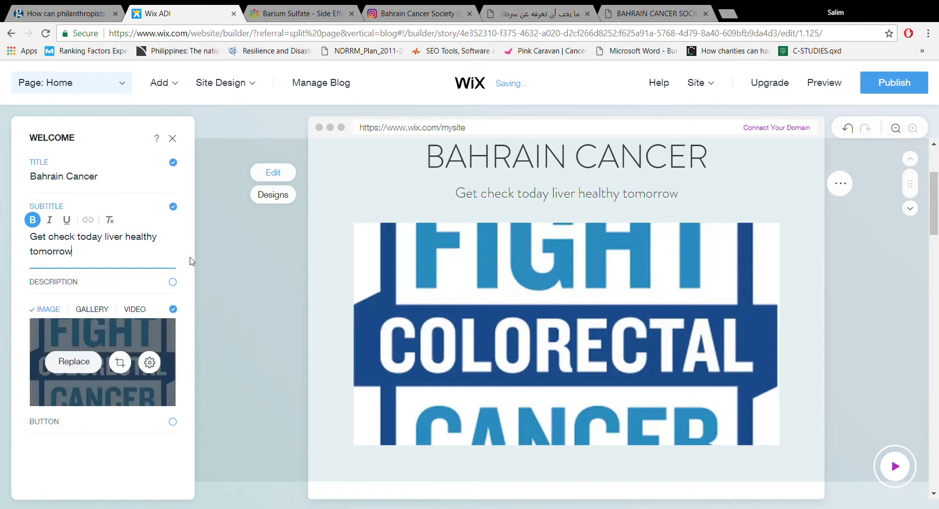
- Show the button in the Welcome section and set its text to "Learn more"
left_click(173, 422)
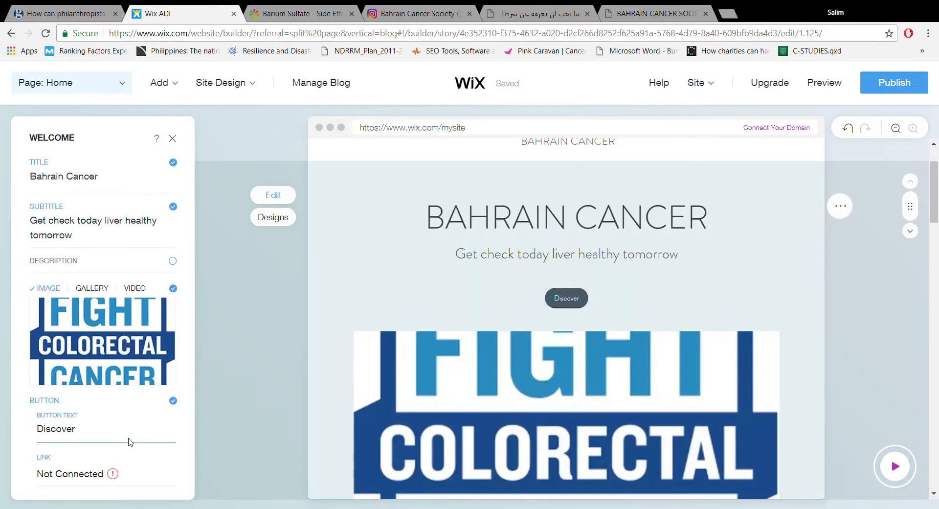
left_click(113, 440)
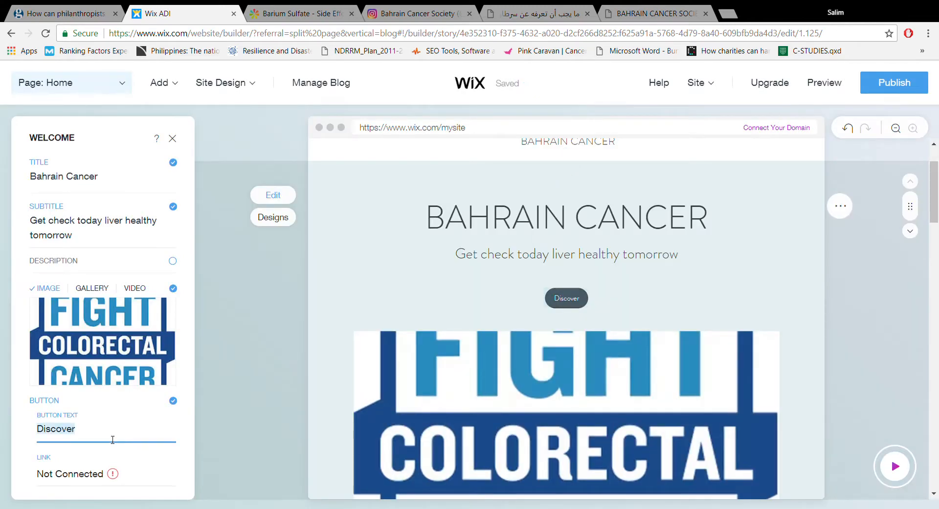
type("R")
key("BackSpace")
key("BackSpace")
key("BackSpace")
key("BackSpace")
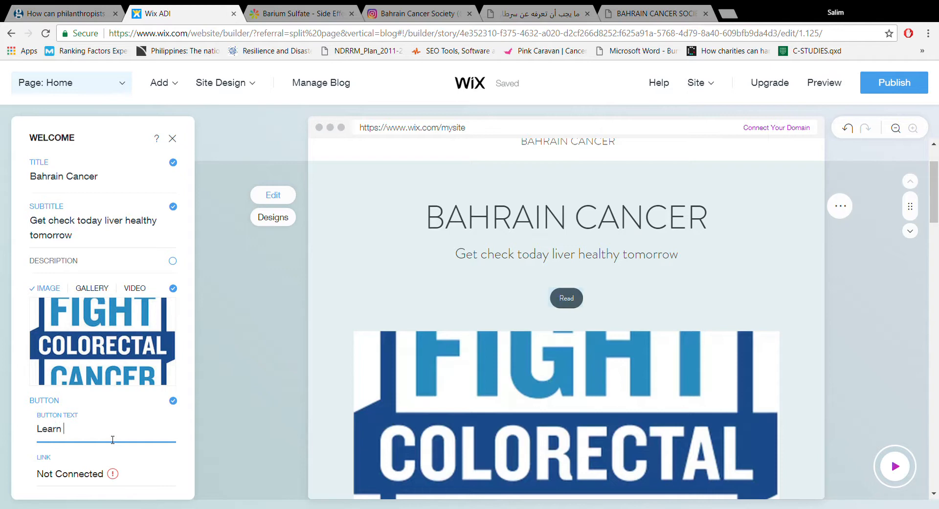
- Link the Welcome section's button to the Blog section of the Home page
left_click(87, 477)
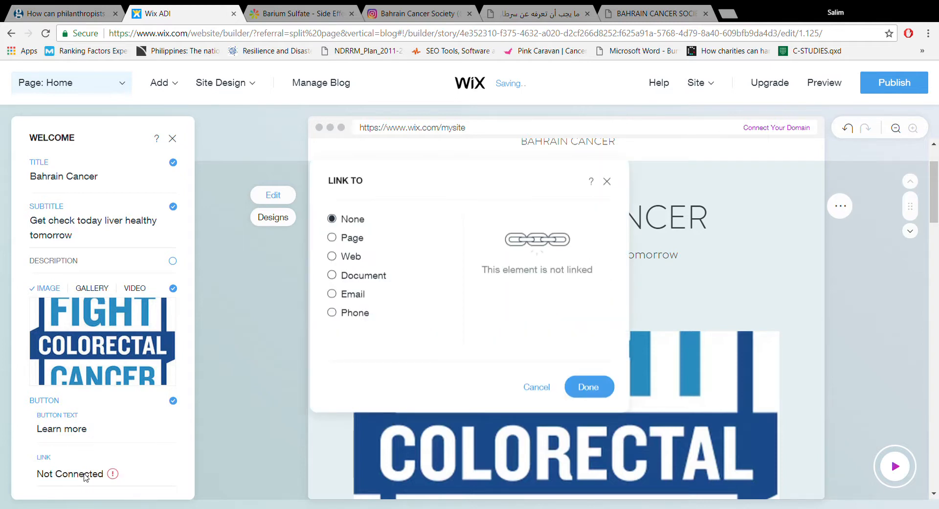
left_click(346, 262)
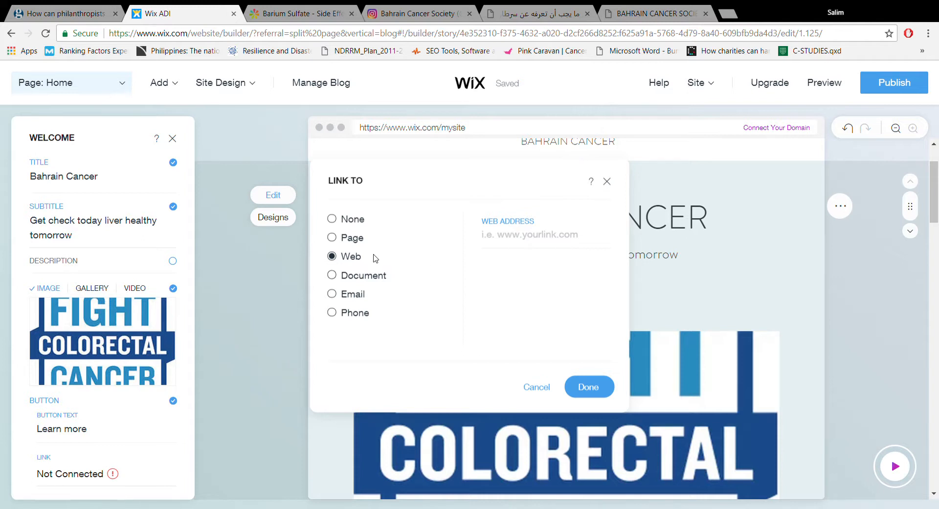
left_click(357, 240)
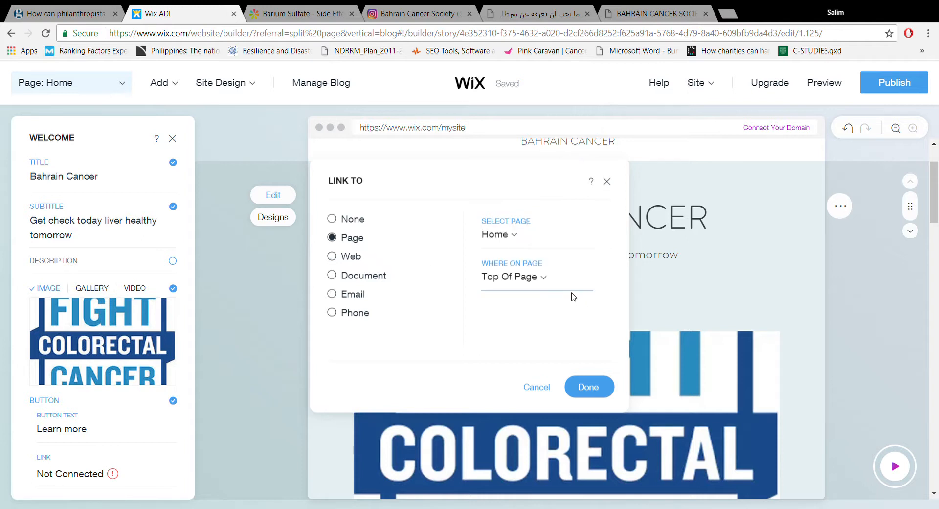
left_click(542, 280)
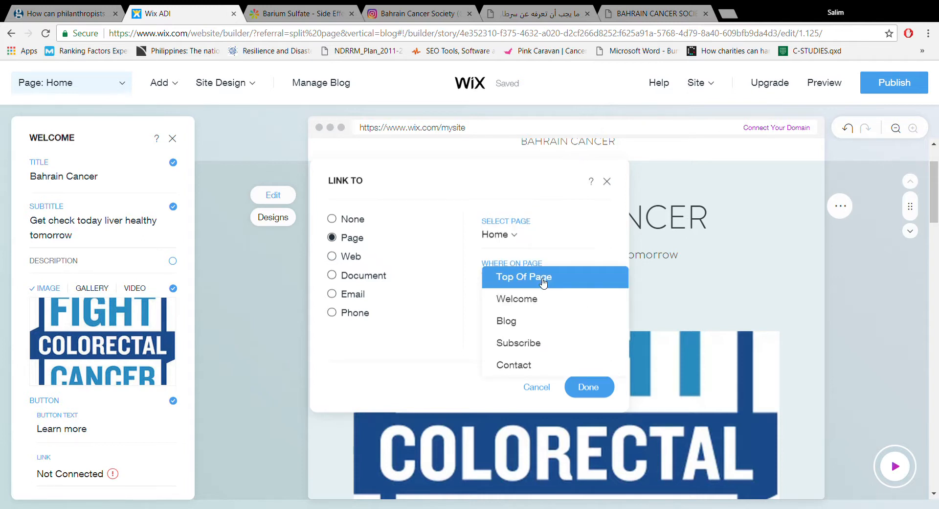
left_click(537, 324)
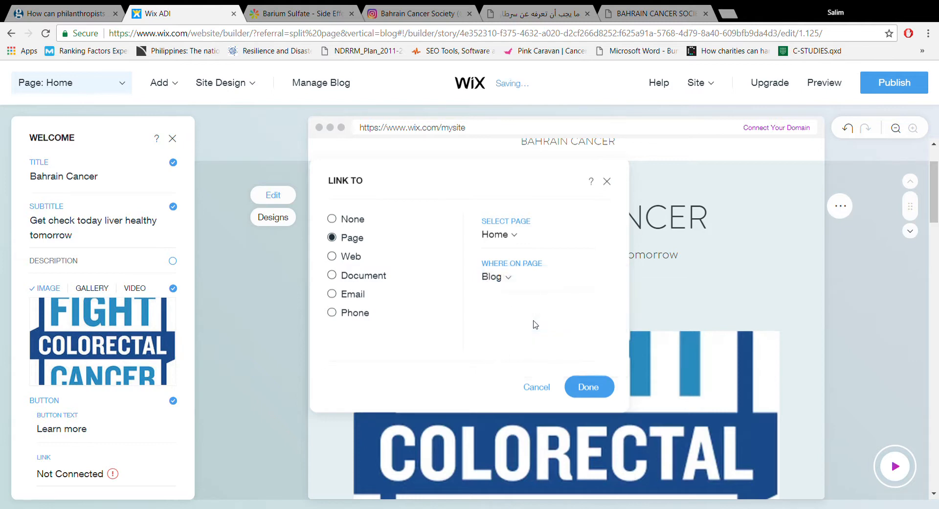
left_click(584, 377)
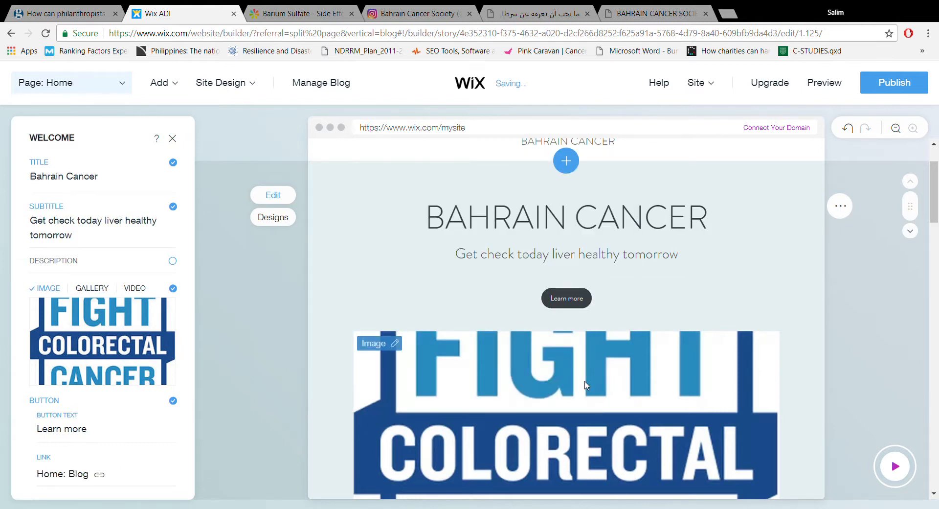
- Open the settings of the header's logo image and set its alt text to "Bahrain Cancer Society Logog"
left_click_drag(931, 179, 932, 167)
left_click(576, 196)
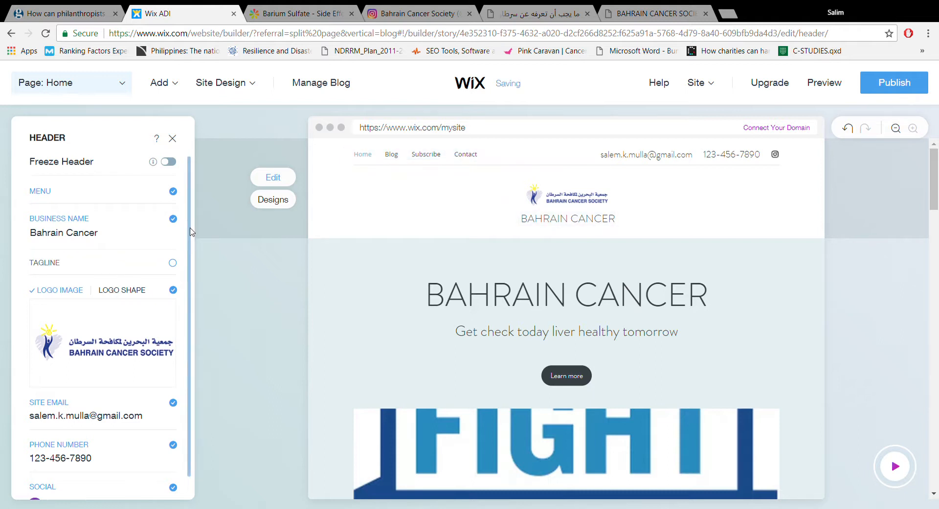
mouse_move(167, 320)
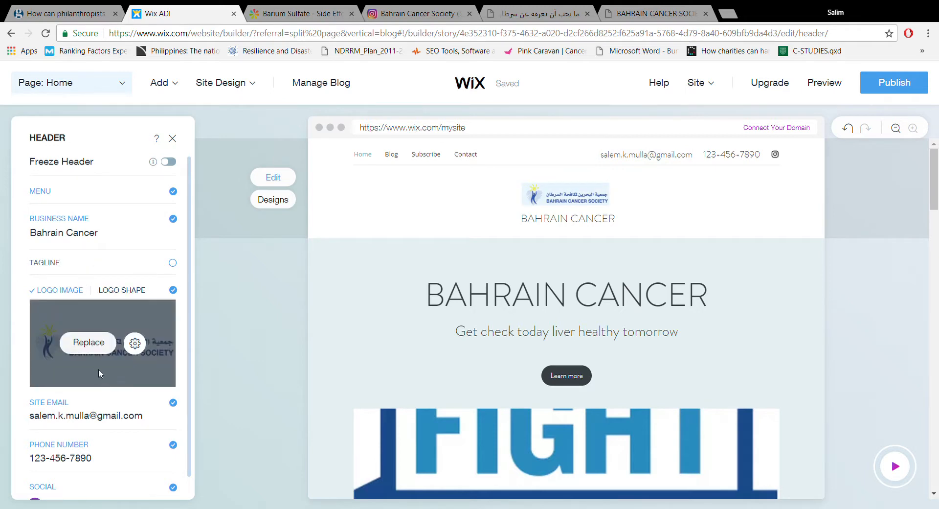
left_click(135, 343)
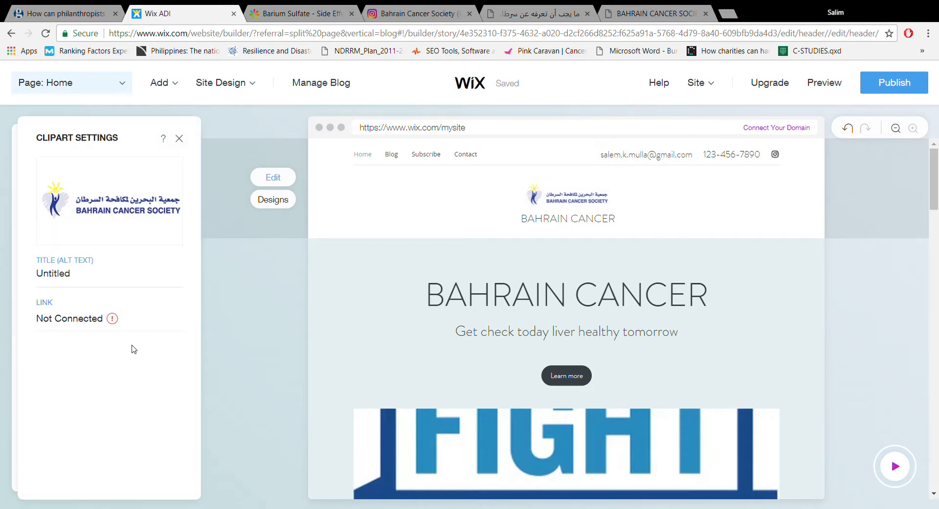
left_click(84, 278)
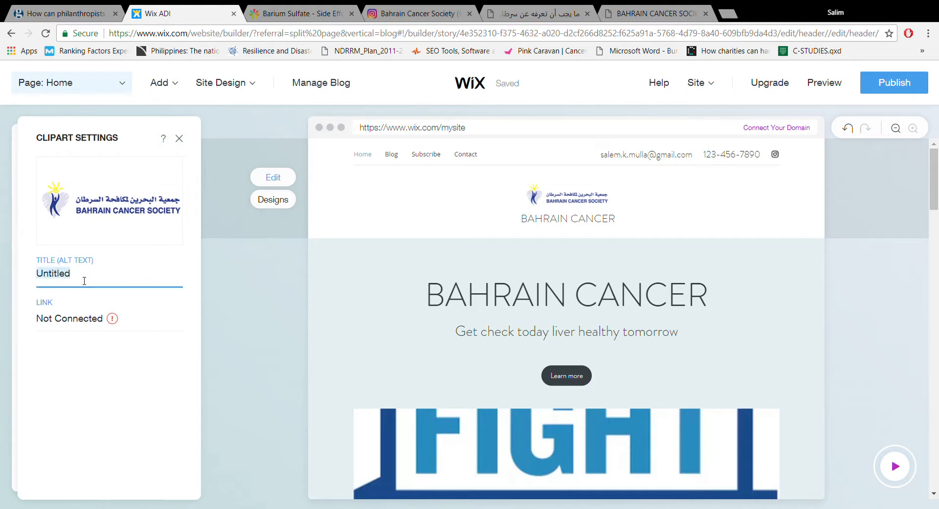
type("Bahrain Cancer Society")
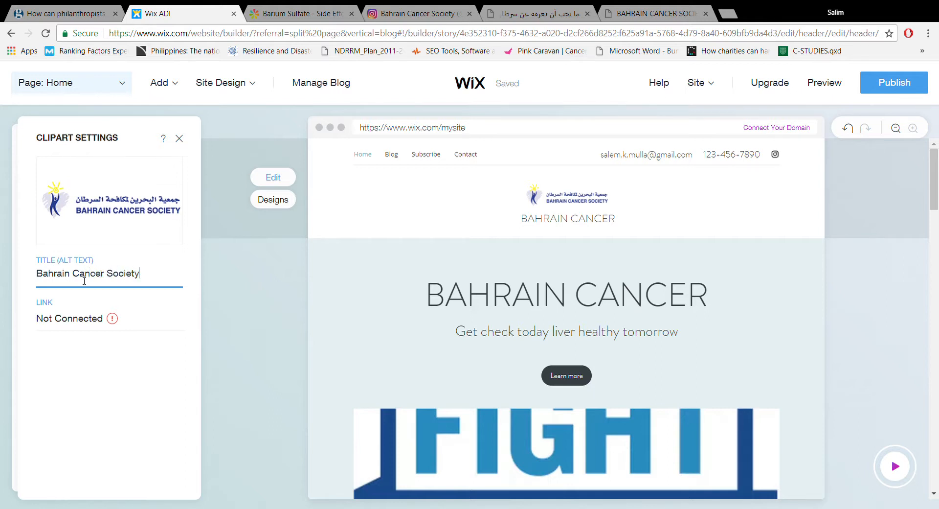
type("ogog")
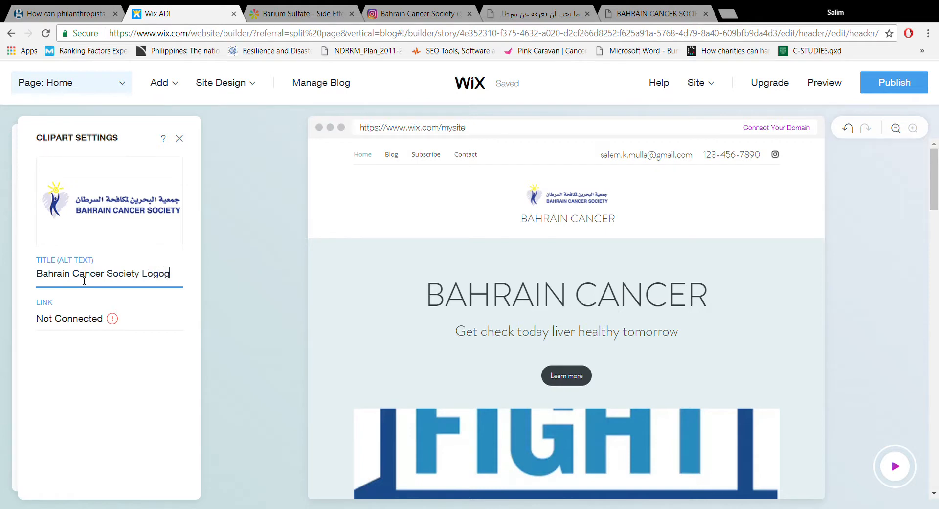
left_click(81, 322)
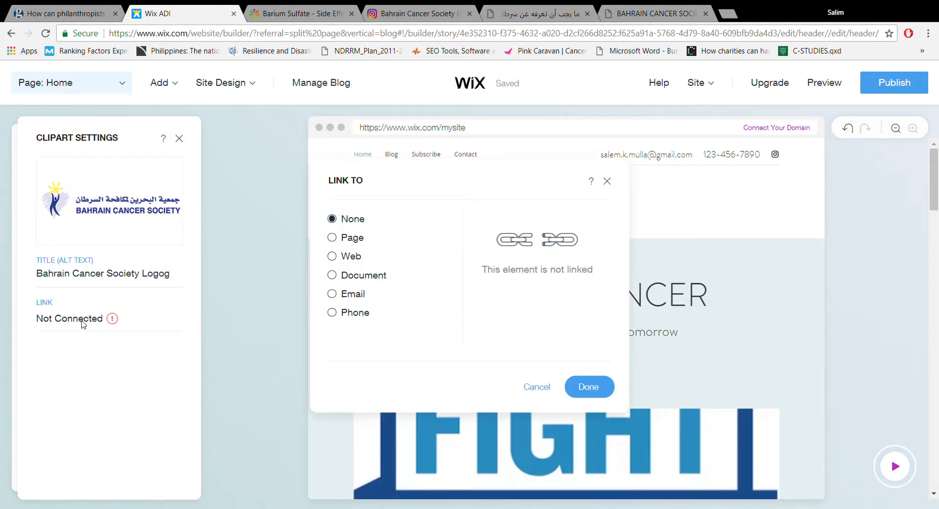
left_click(350, 256)
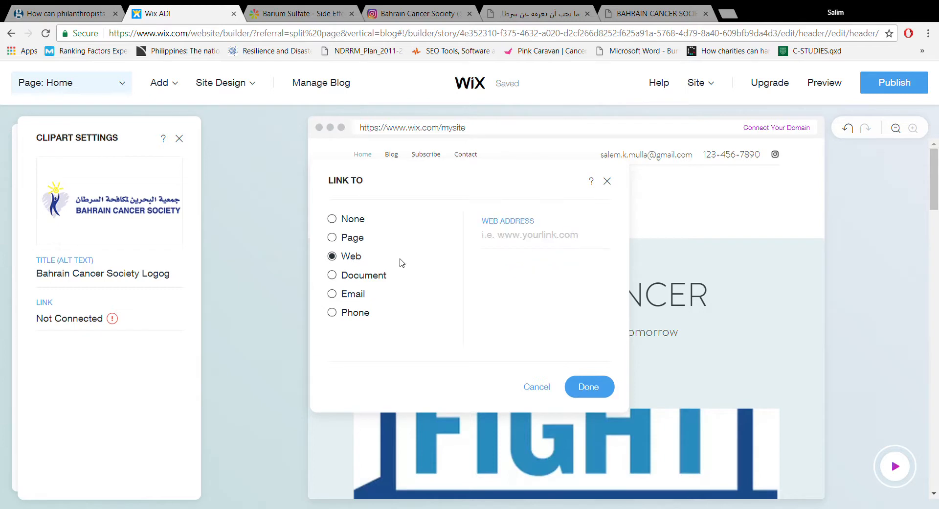
left_click(638, 12)
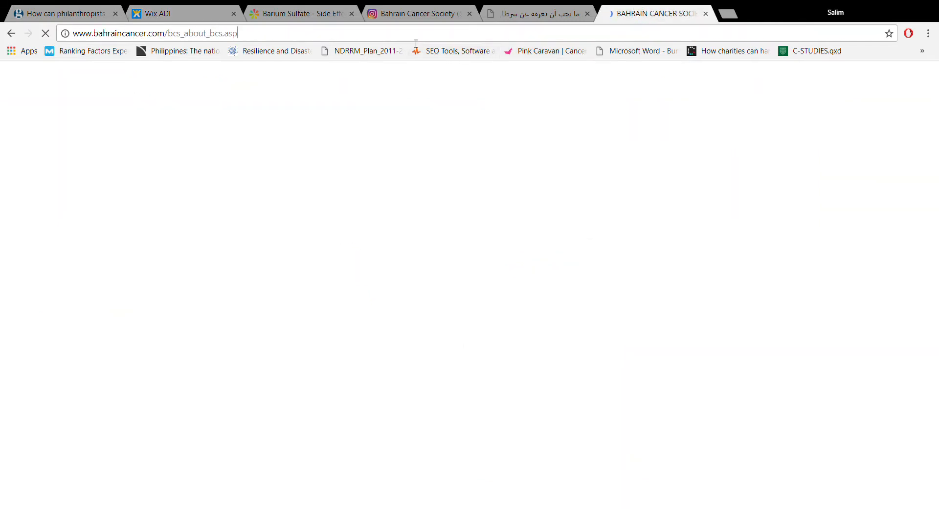
left_click(415, 41)
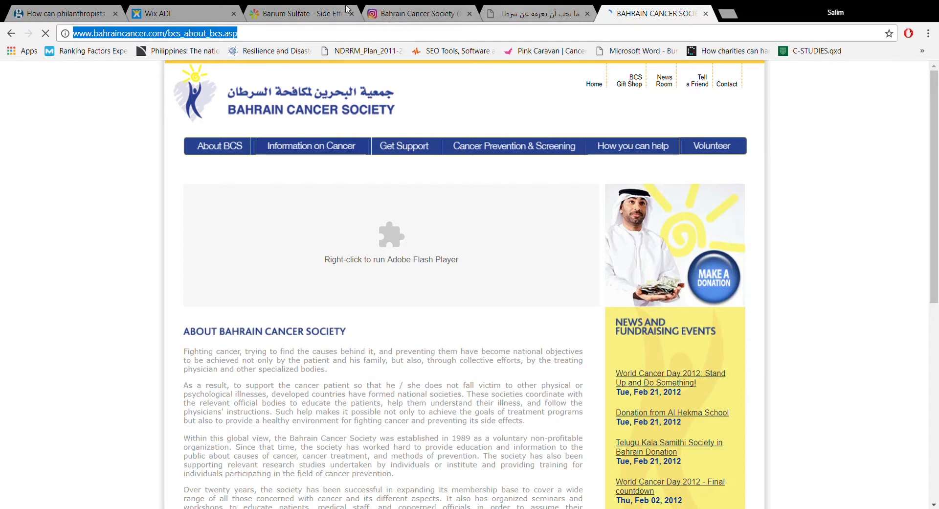
left_click(201, 8)
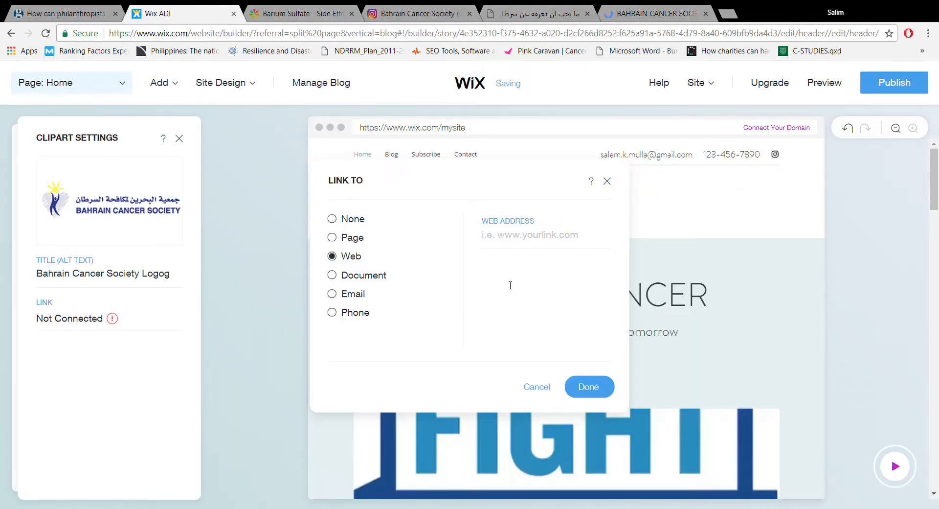
left_click(515, 239)
type("http://www.bahraincancer.com/bcs_about_bcs.aspx")
left_click(592, 387)
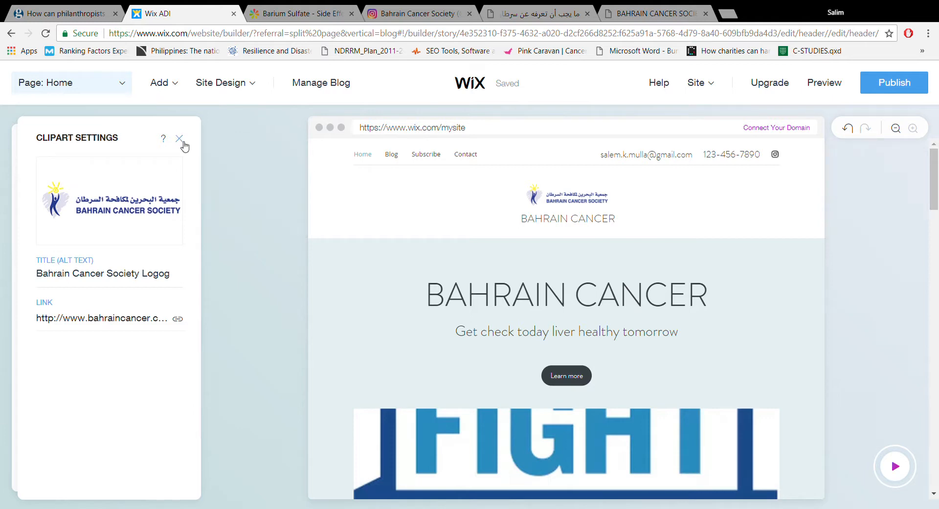
left_click(181, 143)
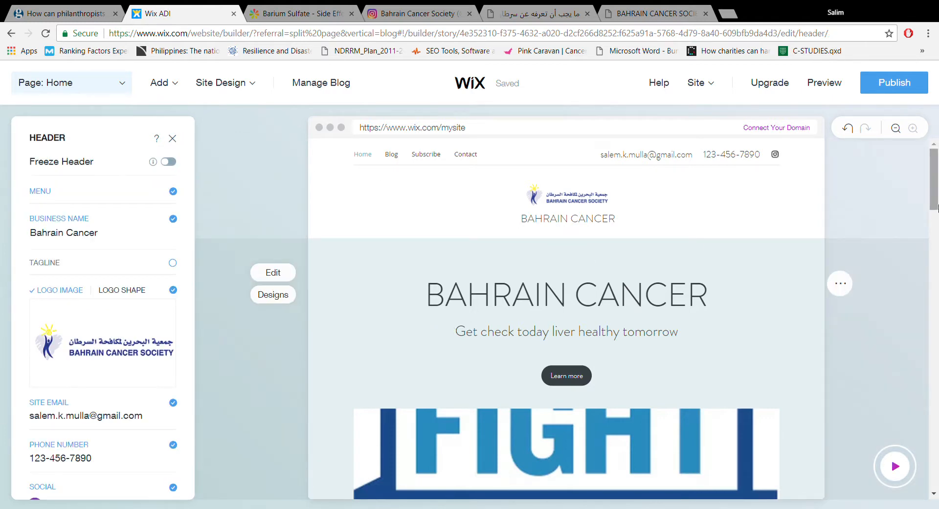
scroll(936, 161, "down", 3)
scroll(937, 161, "up", 3)
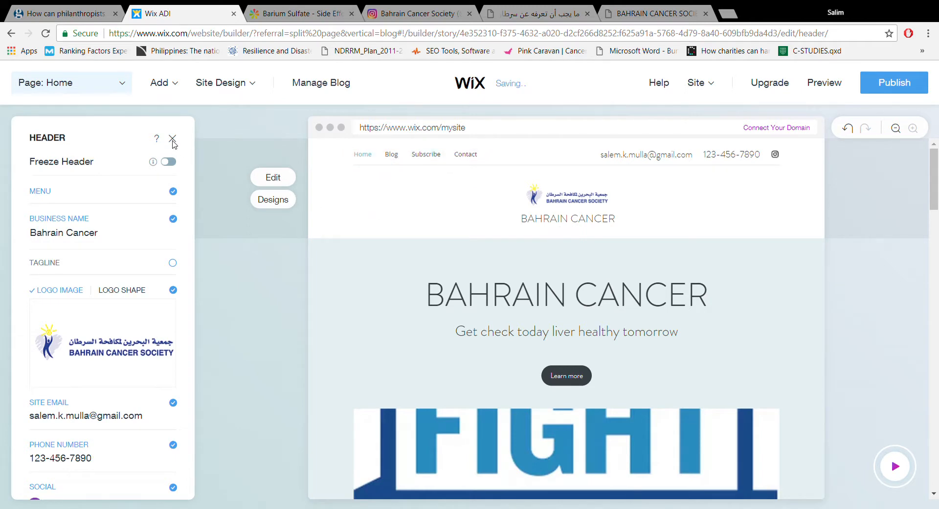
left_click(173, 139)
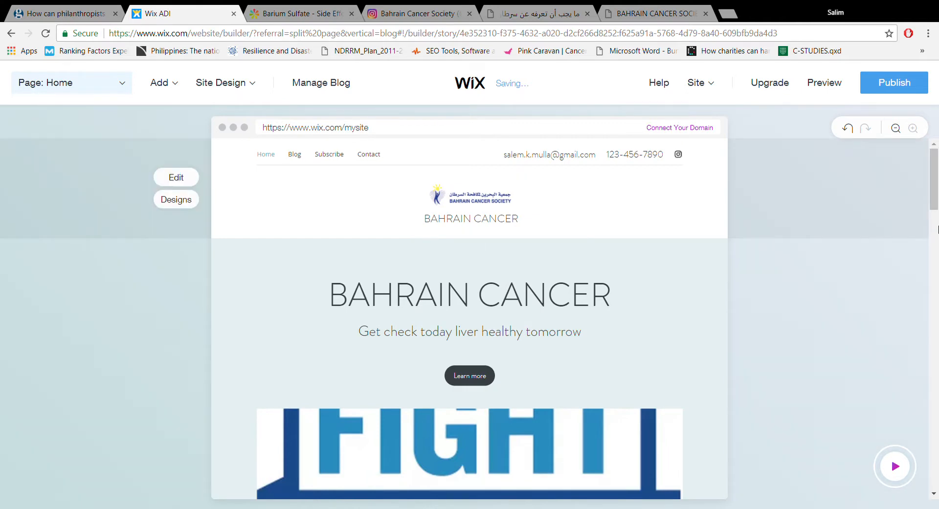
- Open the blog manager from the homepage's blog section and open the post "Making the Most of Your Trip to the Farmer's Market" for editing
left_click_drag(934, 195, 937, 280)
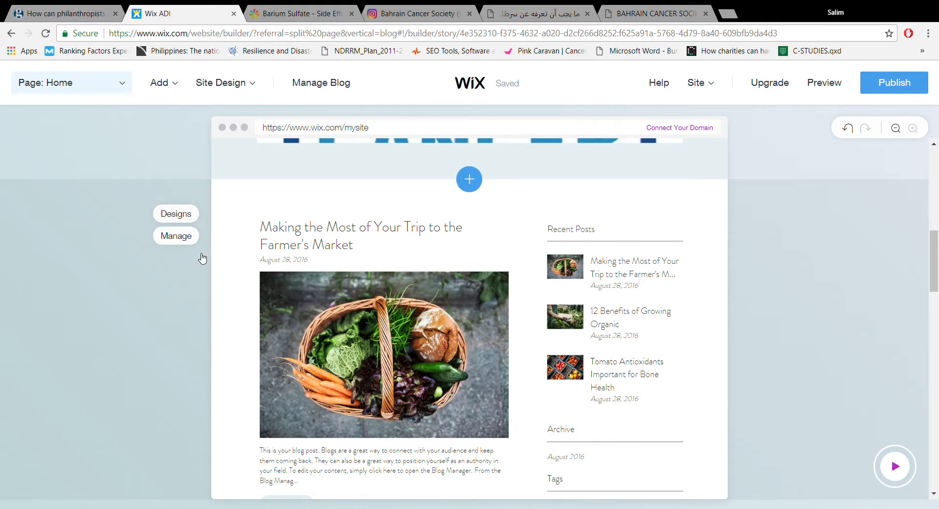
left_click(186, 241)
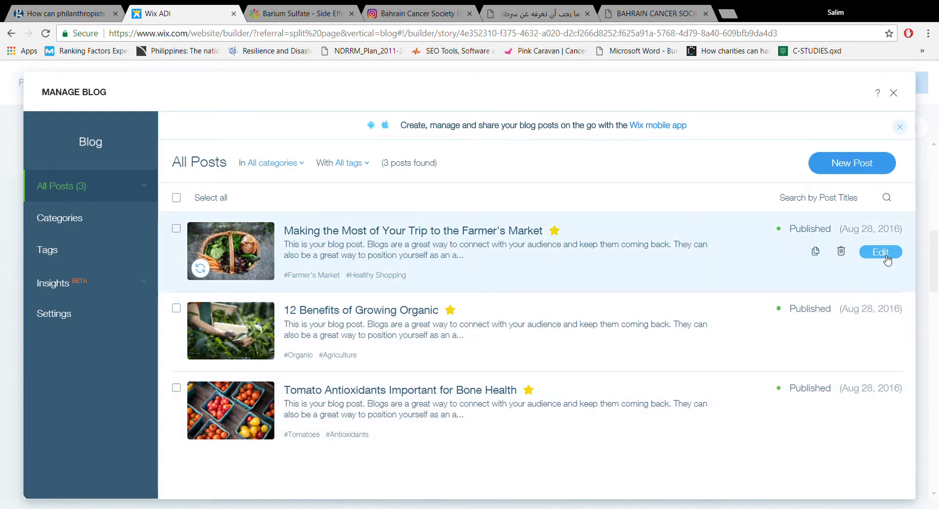
left_click(887, 259)
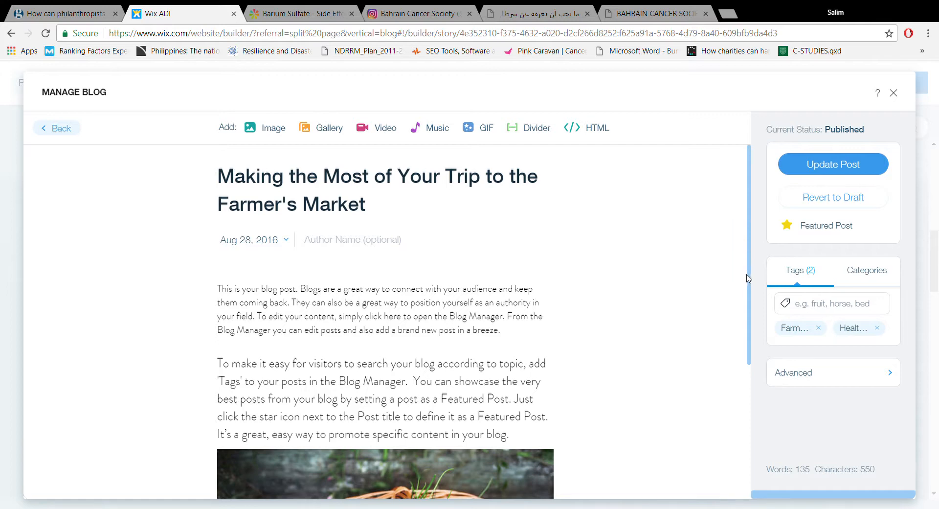
scroll(747, 303, "down", 3)
scroll(747, 316, "down", 5)
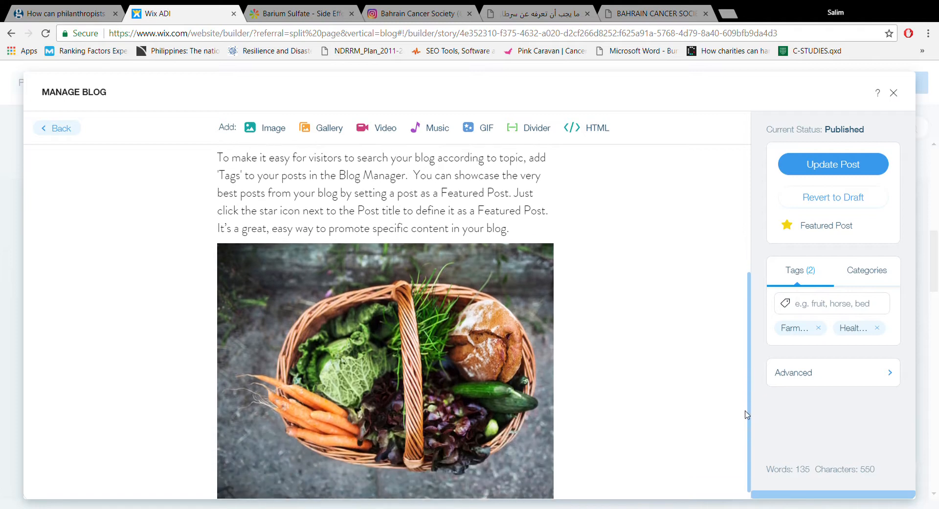
scroll(732, 326, "up", 5)
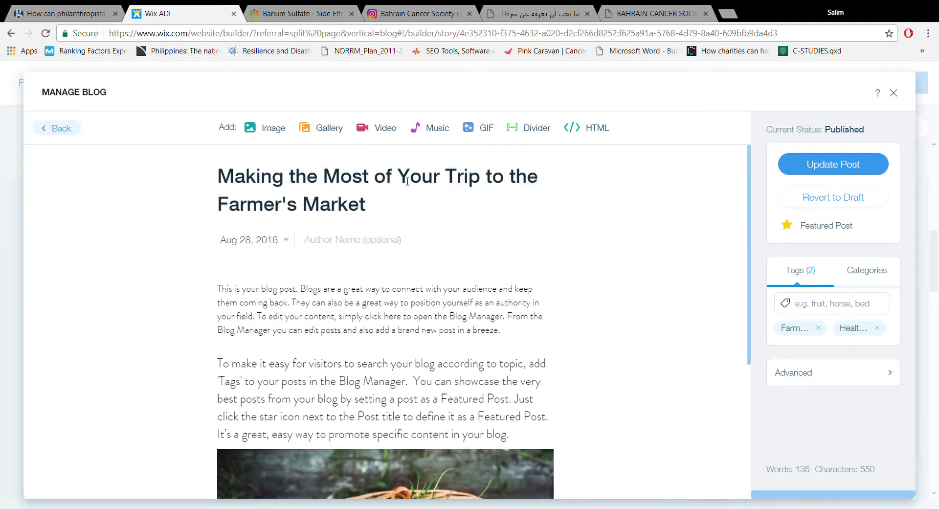
- Replace the post's title with the copied text "test for colorectal cancer without colonoscopy"
left_click_drag(383, 211, 227, 187)
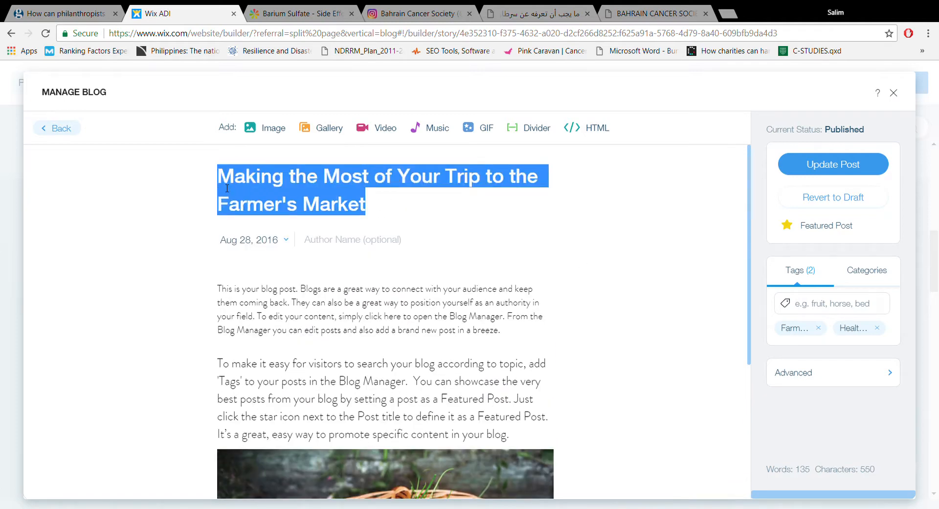
key("BackSpace")
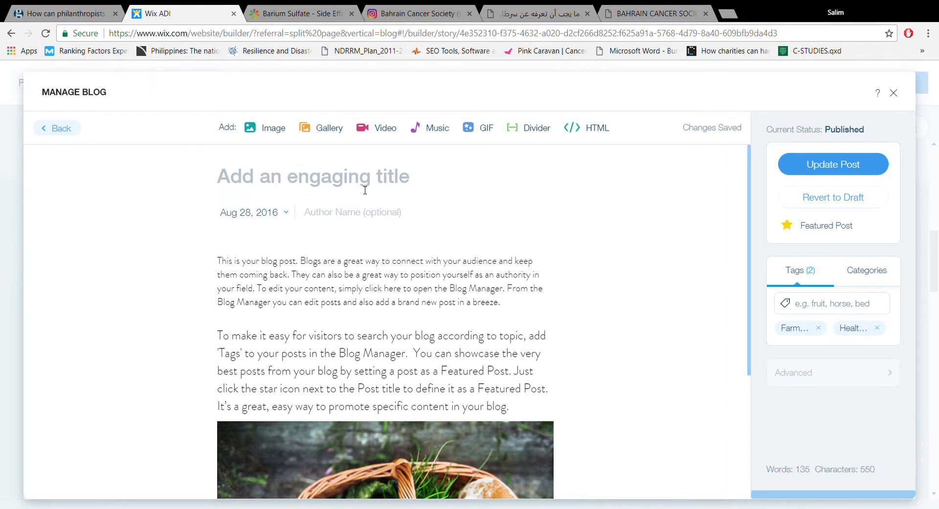
type("test for colorectal cancer without colonoscopy")
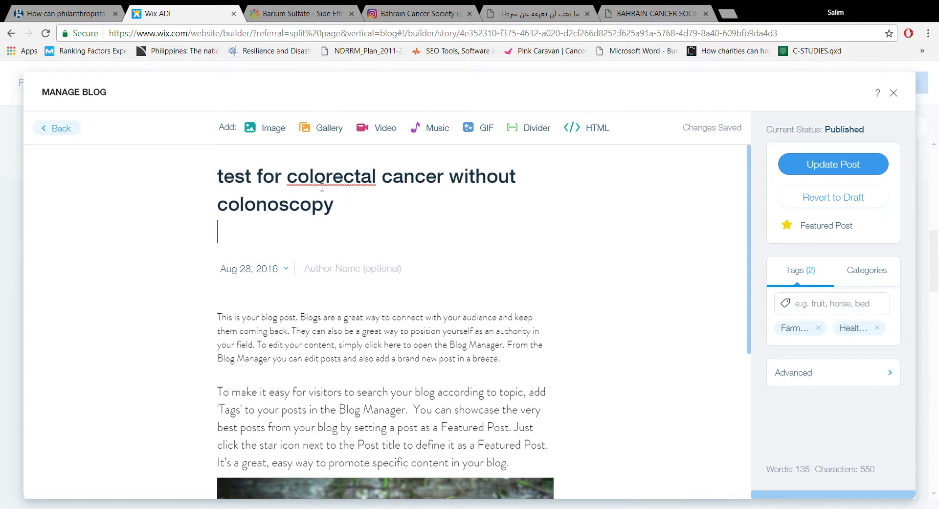
- Complete the post's title so it reads "How to test for colorectal cancer without a colonoscopy?"
double_click(326, 188)
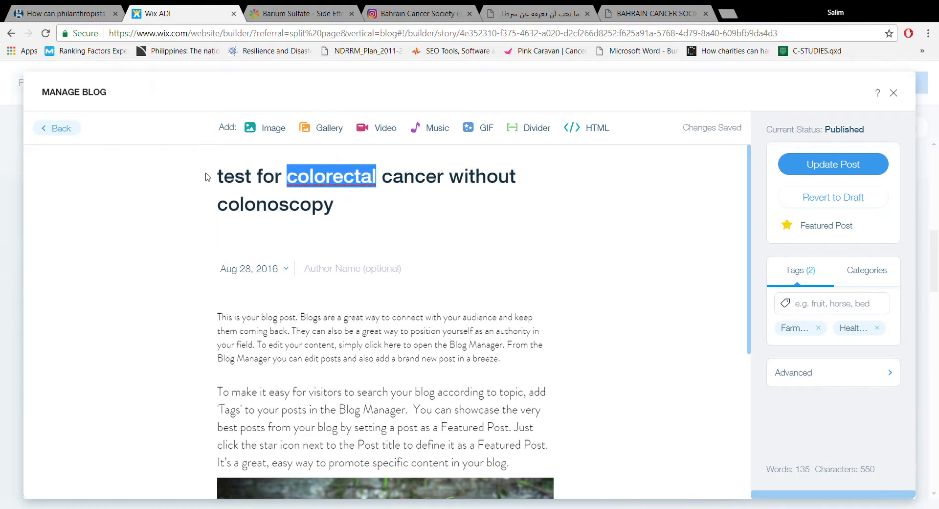
left_click(223, 180)
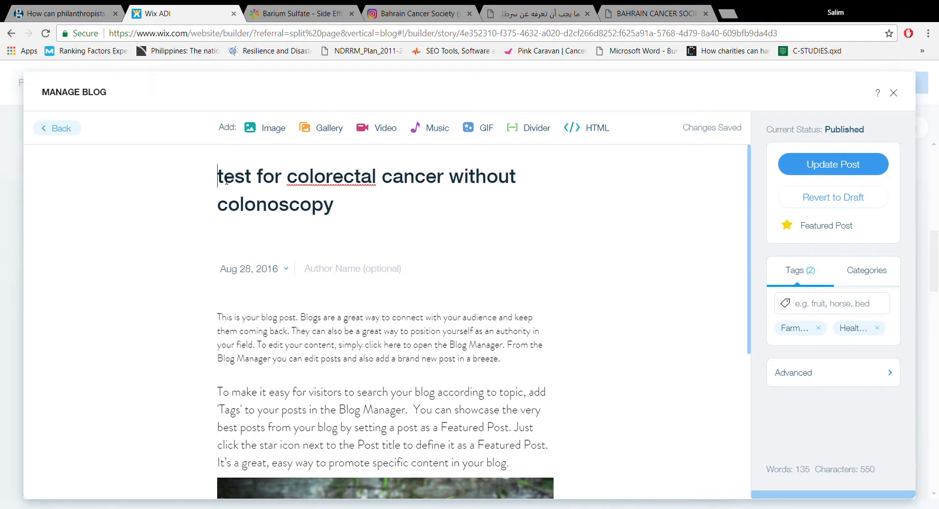
type("How ")
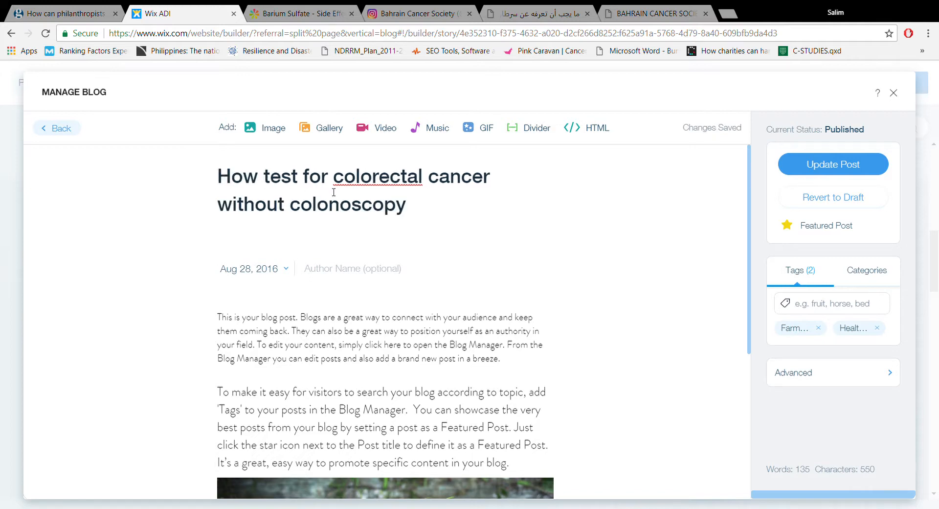
type("to")
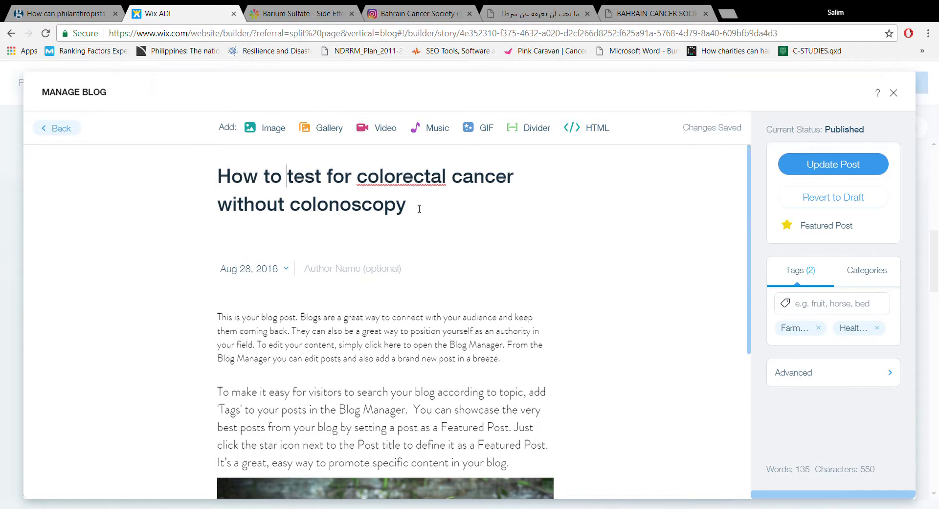
left_click(287, 204)
type("a")
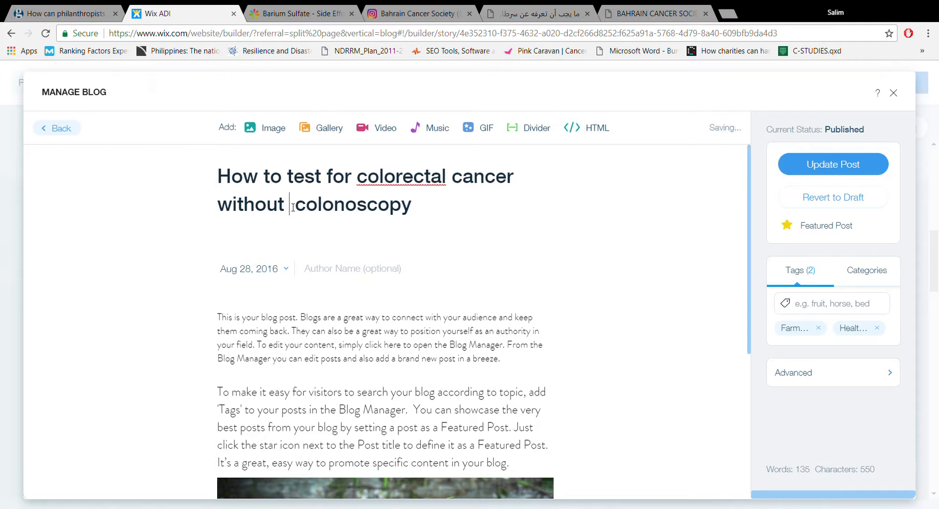
left_click(430, 204)
type("?")
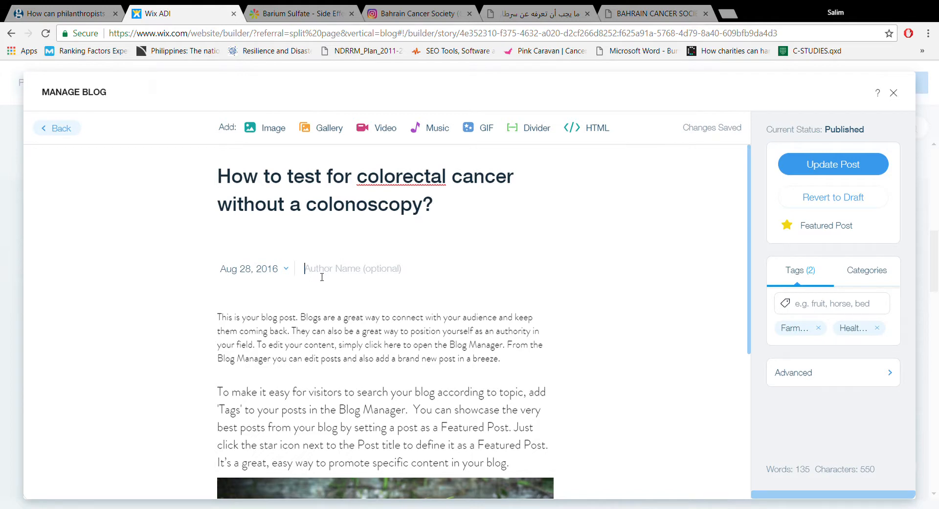
- Set the post's author name to "Bahrain Cancer Society"
type("BAh")
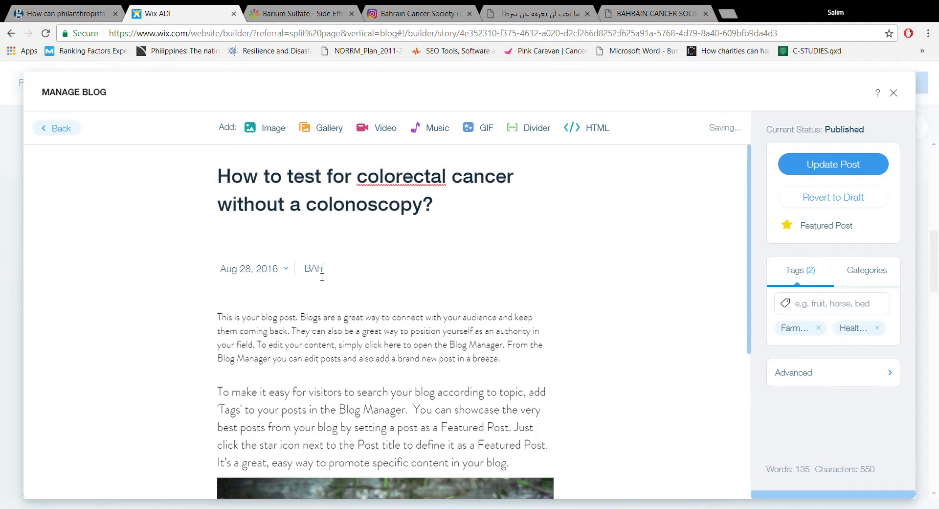
type("rain Cand")
type("er Society")
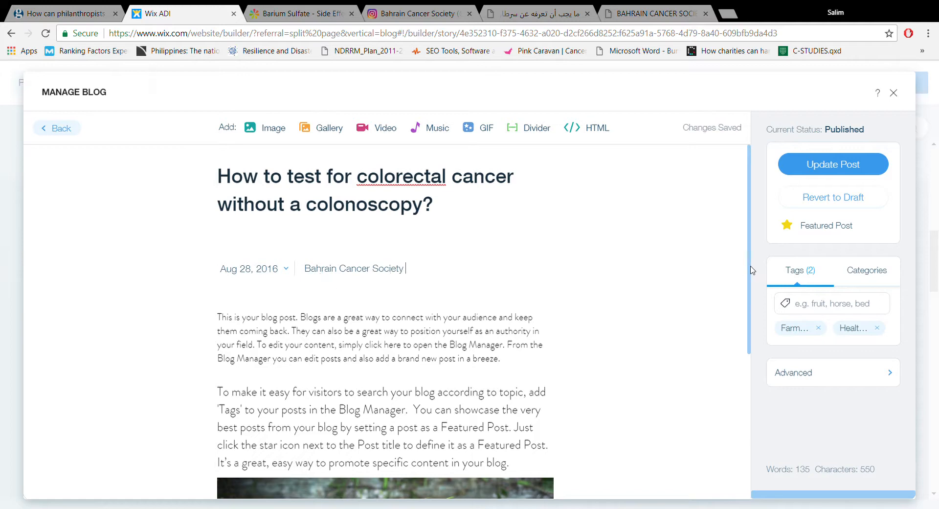
- Replace the post's sample body text with the copied article on colonoscopies and alternative colorectal cancer tests
left_click_drag(752, 272, 753, 311)
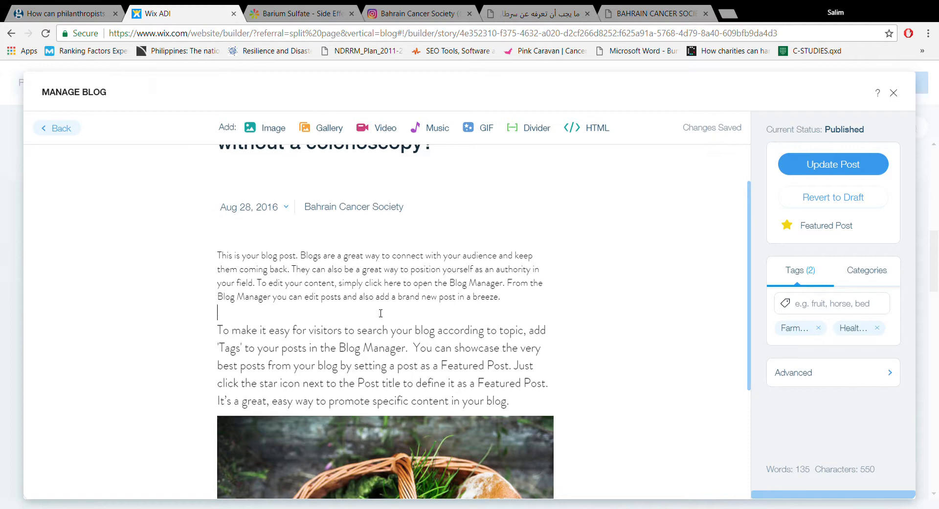
left_click_drag(219, 256, 549, 397)
key("BackSpace")
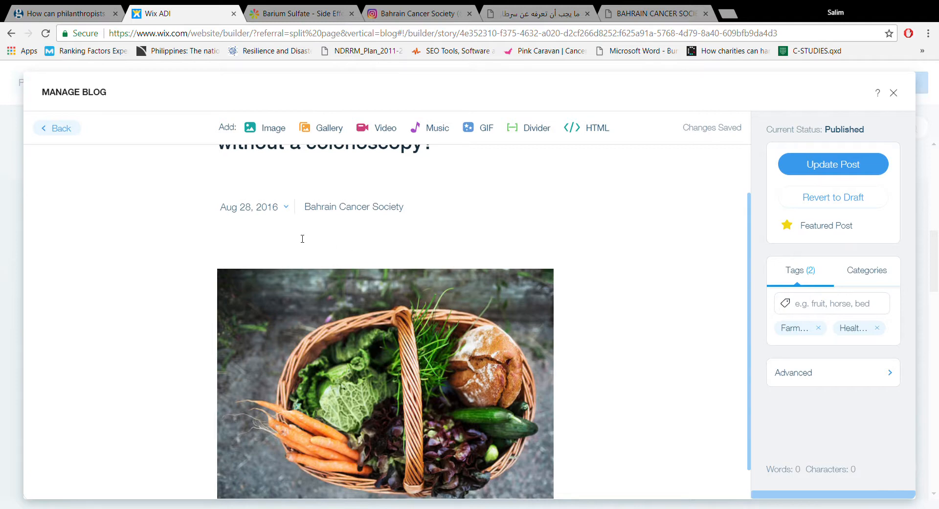
key("ctrl+v")
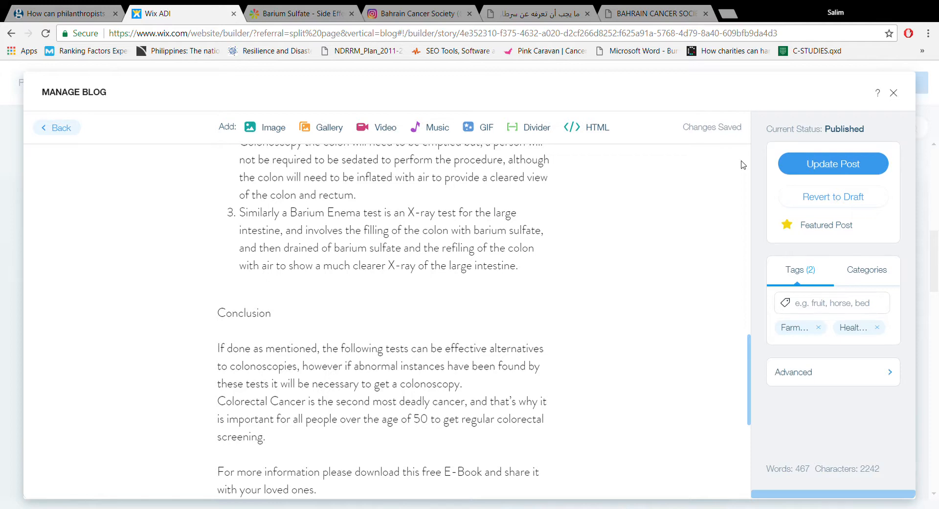
left_click_drag(748, 352, 738, 158)
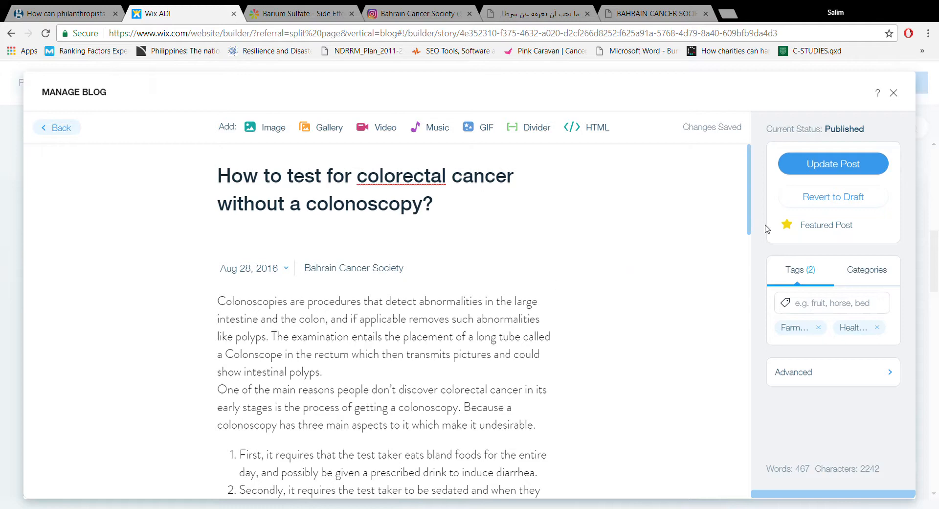
mouse_move(751, 226)
left_mouse_down()
mouse_move(754, 243)
mouse_move(752, 202)
mouse_move(754, 318)
mouse_move(753, 218)
left_mouse_up()
- Open the post's advanced settings and replace its URL permalink with the copied "how-to-check-for-colorectal-cancer-without-colonoscopy"
left_click(797, 373)
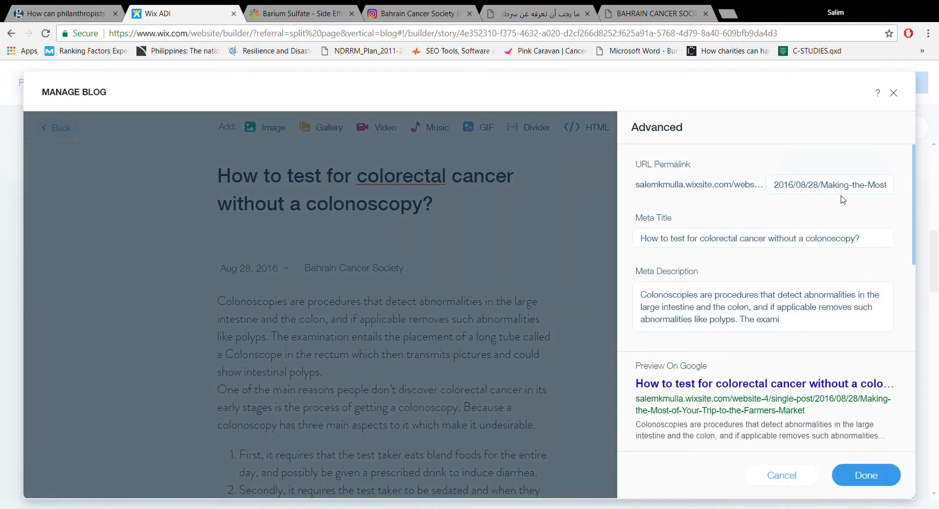
left_click(841, 188)
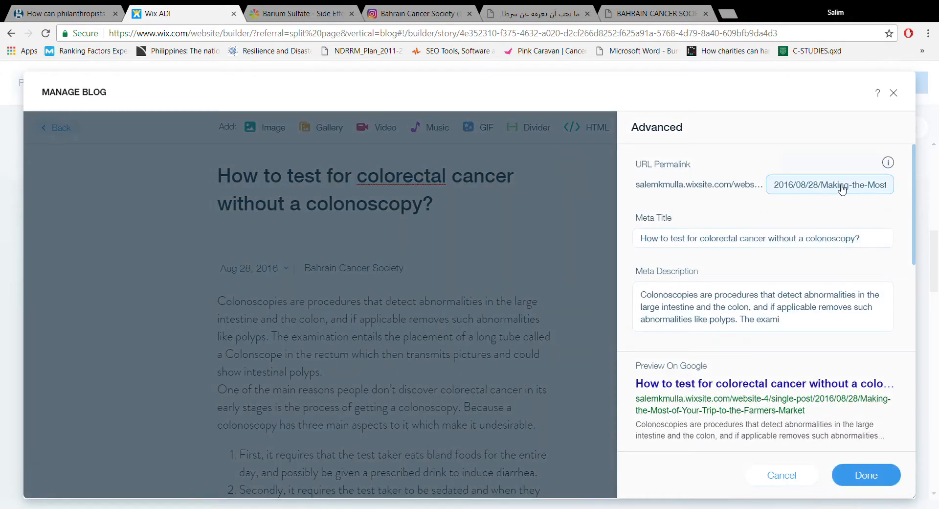
triple_click(842, 187)
key("BackSpace")
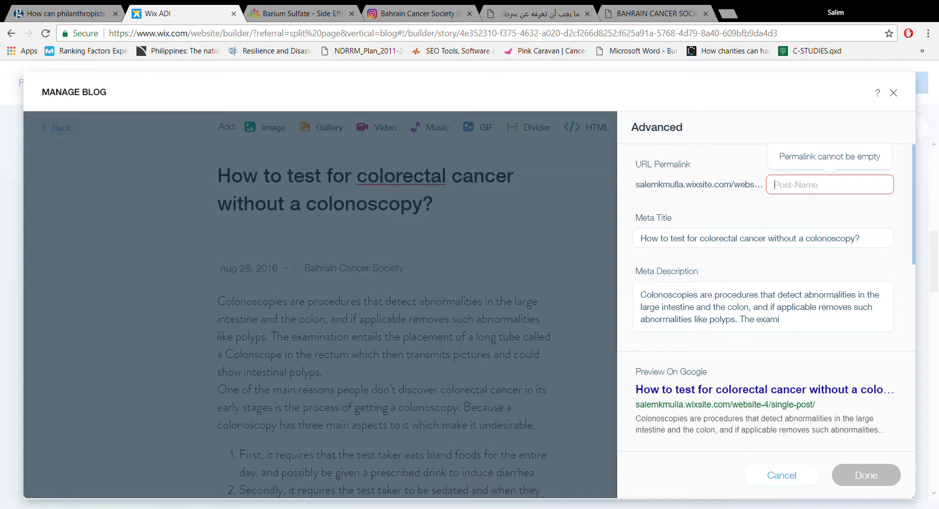
left_click(830, 193)
key("ctrl+v")
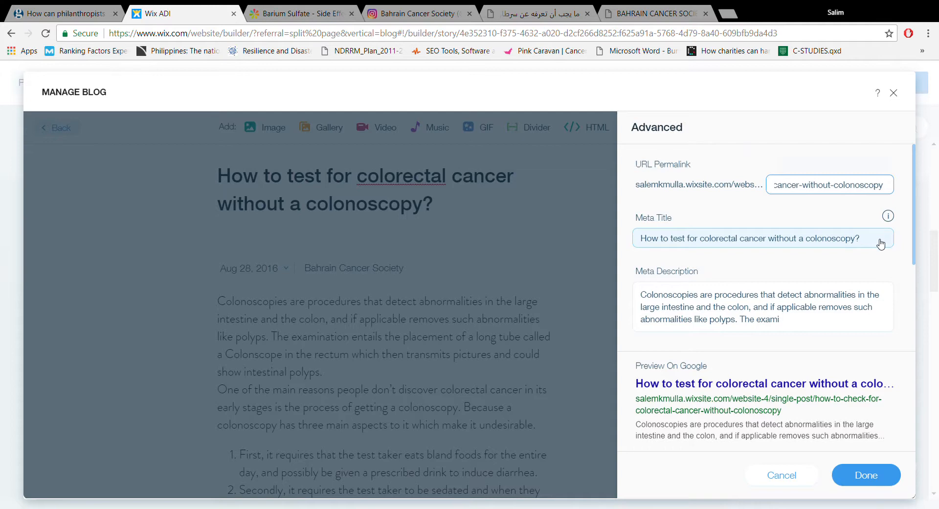
- Replace the post's meta title with "Alternatives to a colonoscopy"
left_click(880, 242)
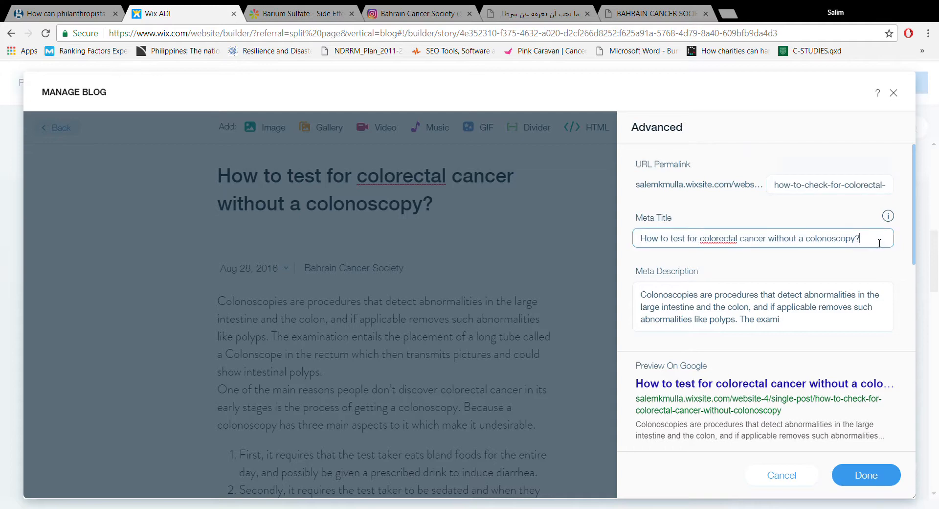
double_click(735, 245)
left_click(888, 244)
key("BackSpace")
key("BackSpace")
key("BackSpace")
key("BackSpace")
key("BackSpace")
key("BackSpace")
key("BackSpace")
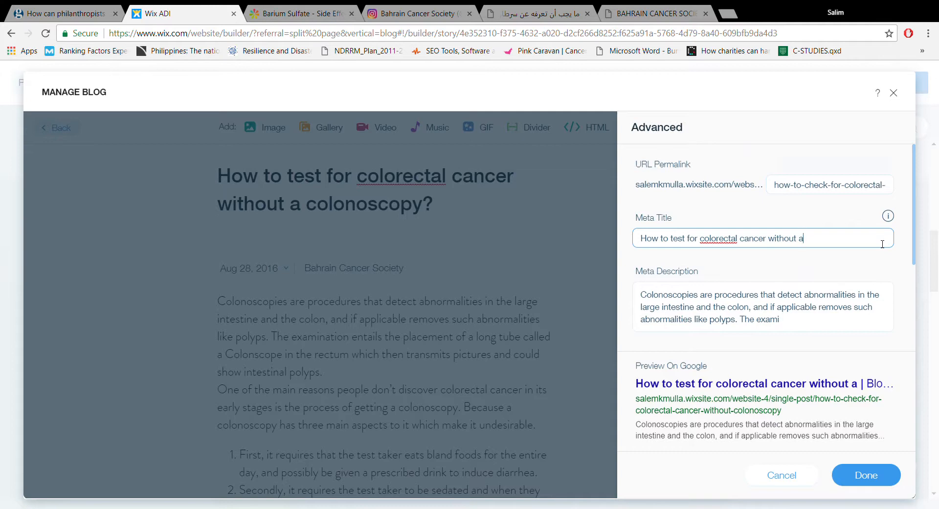
key("BackSpace")
key("BackSpace")
key("BackSpace")
key("BackSpace")
key("BackSpace")
key("BackSpace")
key("BackSpace")
key("BackSpace")
key("BackSpace")
key("BackSpace")
key("BackSpace")
key("BackSpace")
key("BackSpace")
key("BackSpace")
key("BackSpace")
key("BackSpace")
key("BackSpace")
key("BackSpace")
key("BackSpace")
key("BackSpace")
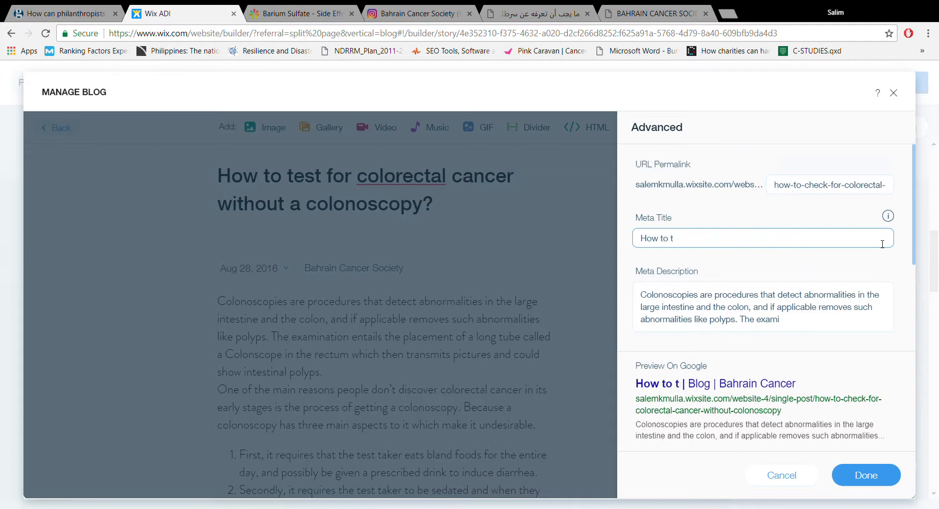
key("BackSpace")
key("BackSpace")
key("BackSpace")
key("BackSpace")
key("BackSpace")
key("BackSpace")
key("BackSpace")
key("BackSpace")
type("Alte")
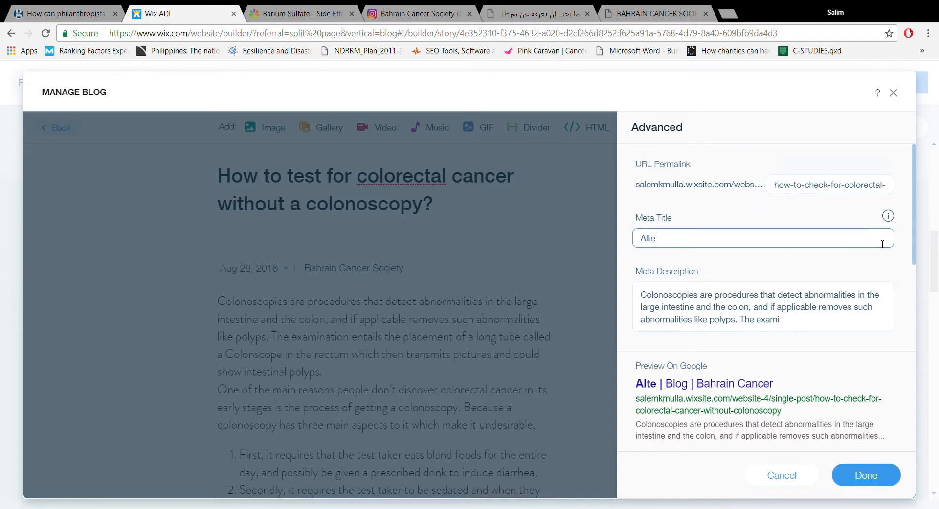
type("rnitves t")
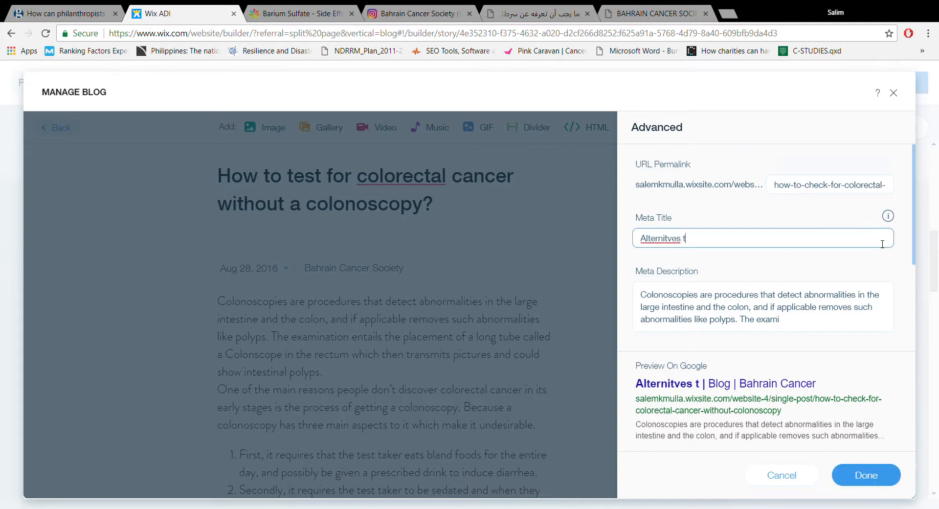
type("o a")
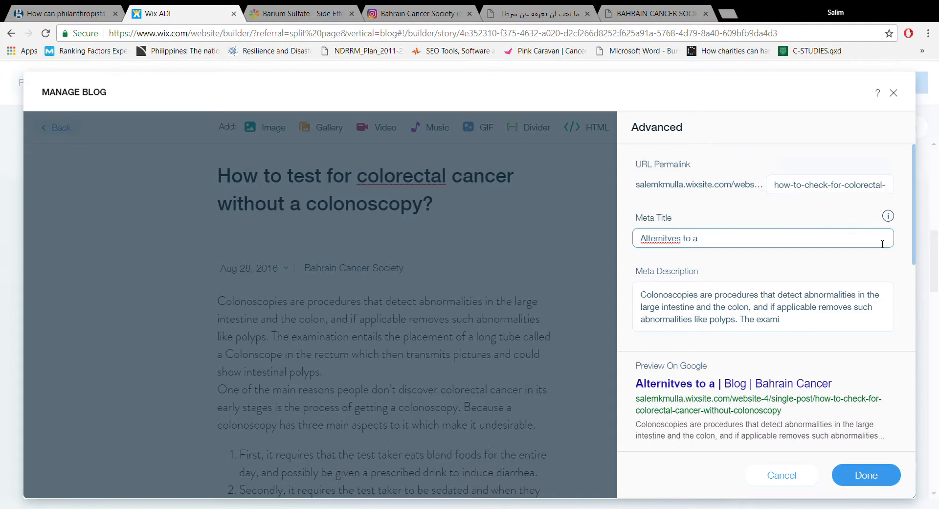
type(" colon")
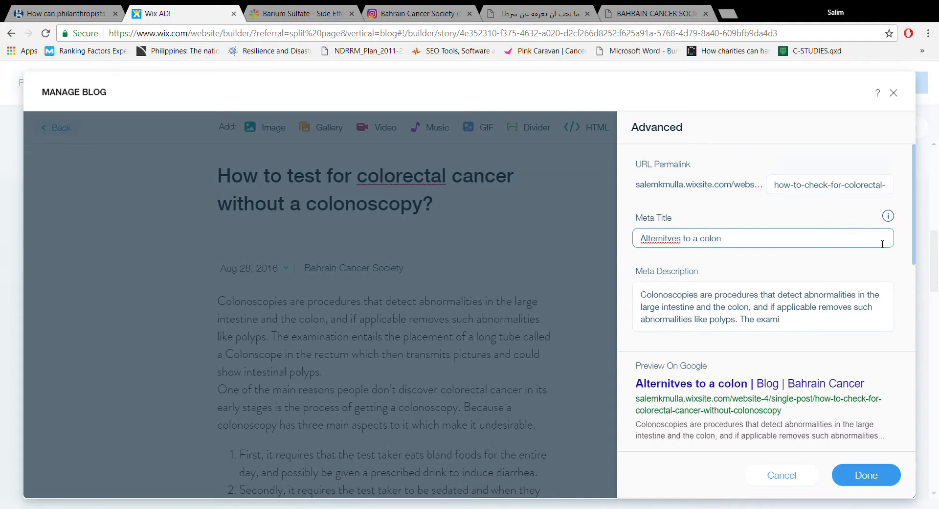
type("scopy")
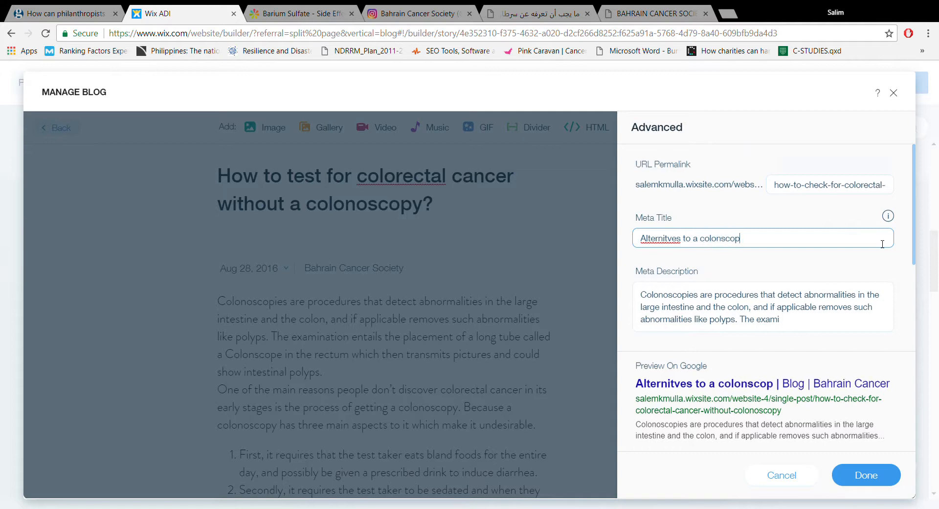
double_click(680, 239)
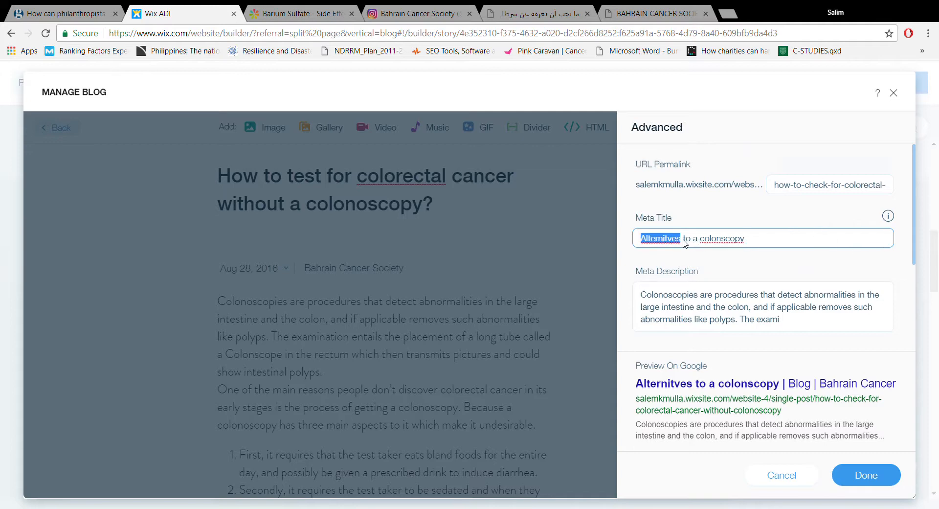
double_click(742, 243)
type("colonoscopy")
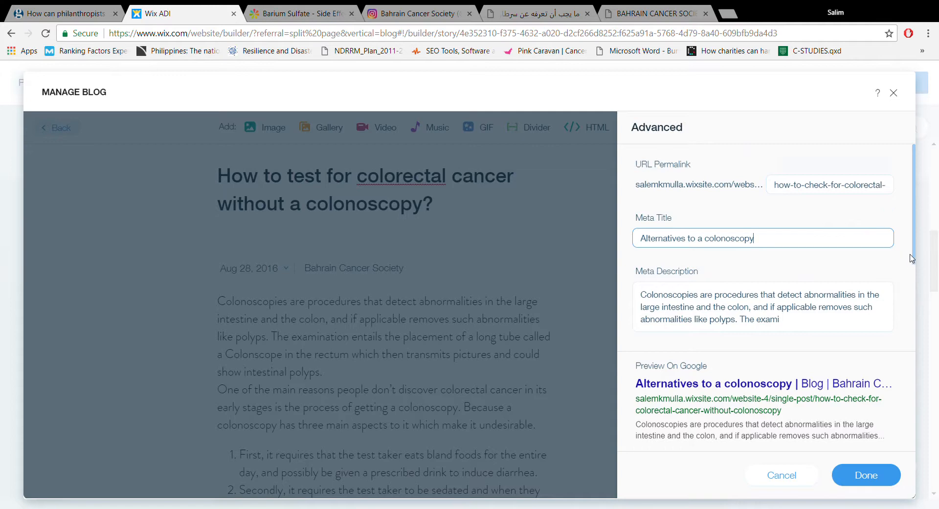
- Shorten the meta description so that it ends with "and if applicable removes."
scroll(914, 258, "down", 2)
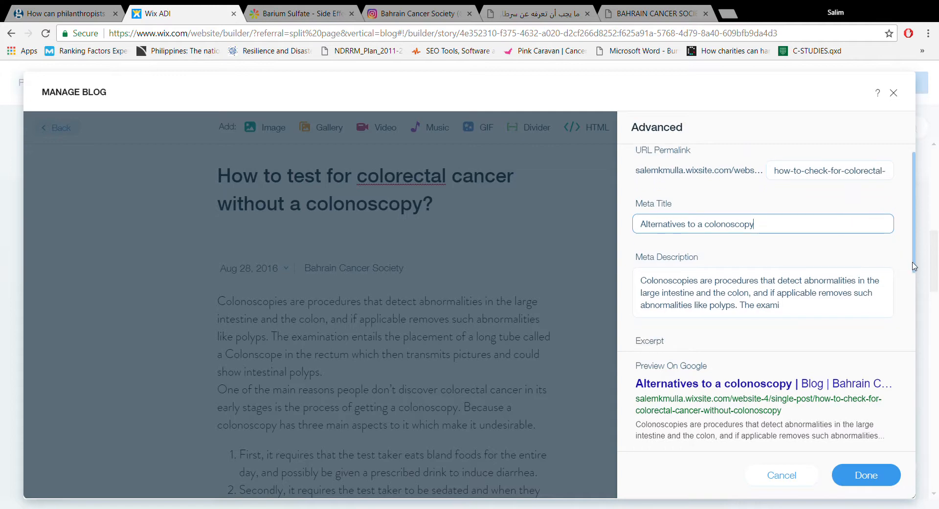
left_click(791, 278)
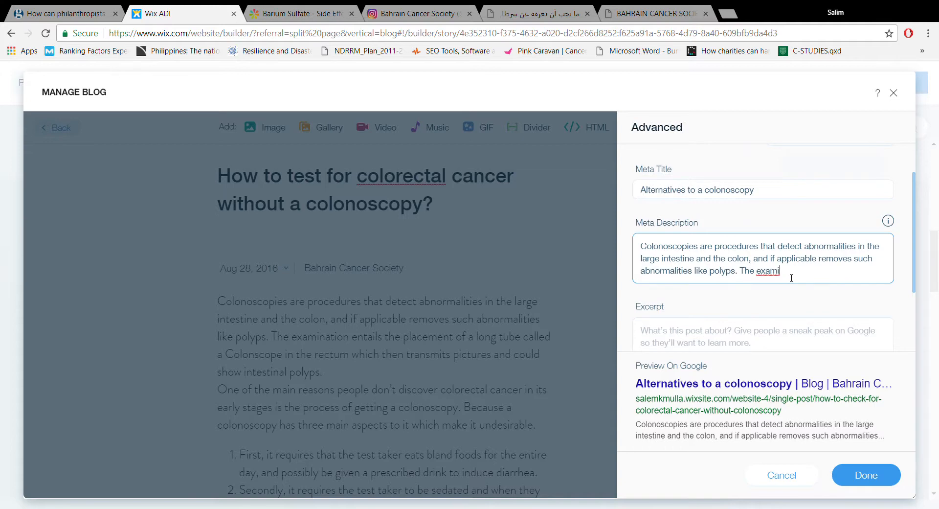
key("BackSpace")
key("BackSpace")
key("BackSpace")
key("BackSpace")
key("BackSpace")
key("BackSpace")
key("BackSpace")
key("BackSpace")
key("BackSpace")
key("BackSpace")
key("BackSpace")
key("BackSpace")
key("BackSpace")
key("BackSpace")
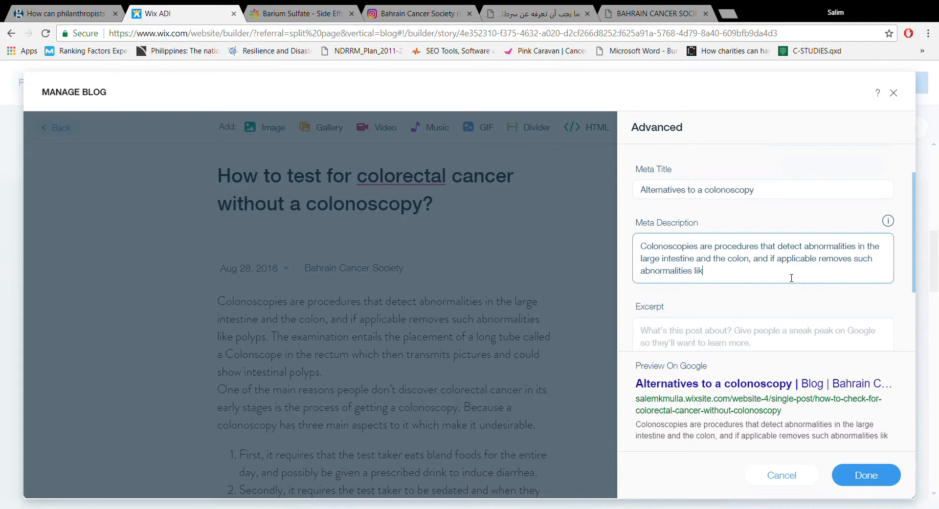
key("BackSpace")
key("BackSpace")
key("BackSpace")
key("BackSpace")
key("BackSpace")
key("BackSpace")
key("BackSpace")
key("BackSpace")
key("BackSpace")
key("BackSpace")
key("BackSpace")
key("BackSpace")
key("BackSpace")
key("BackSpace")
key("BackSpace")
key("BackSpace")
key("BackSpace")
key("BackSpace")
key("BackSpace")
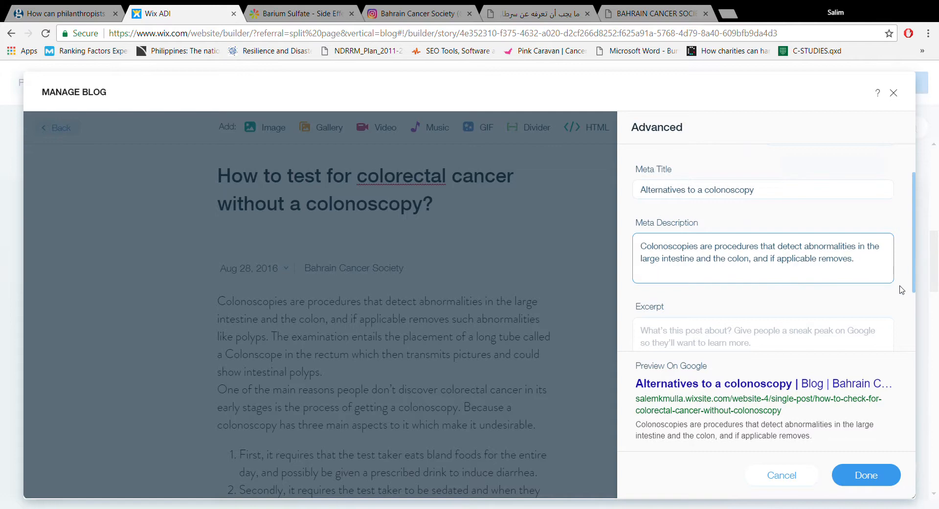
- Copy the meta description text into the post's excerpt
left_click_drag(914, 282, 914, 289)
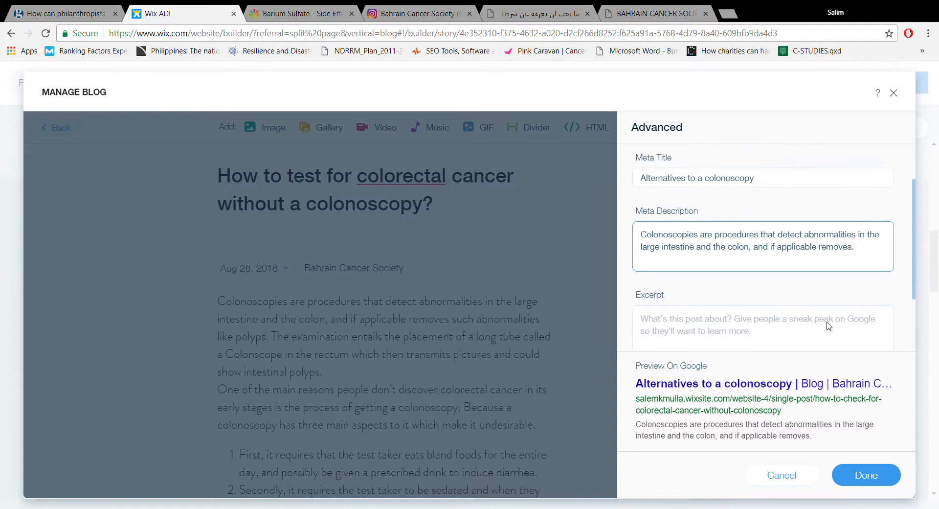
left_click(760, 342)
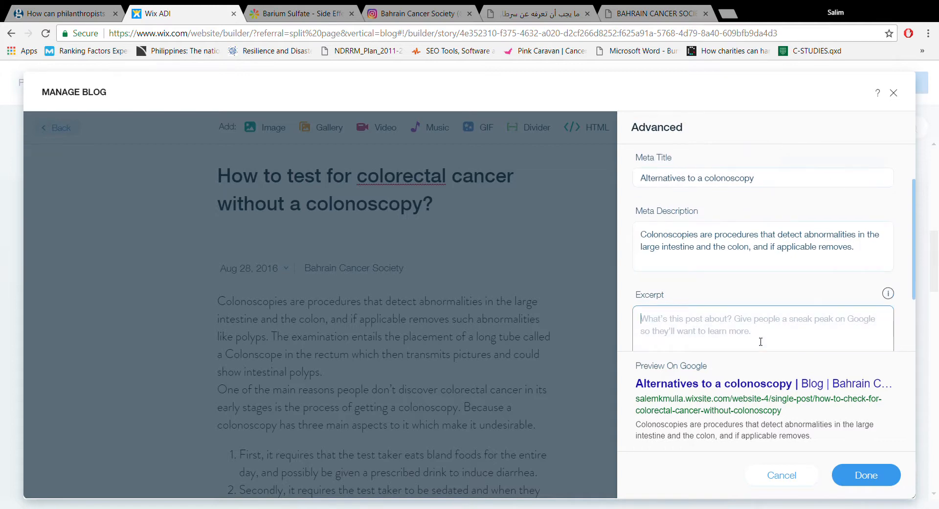
triple_click(812, 248)
key("ctrl+c")
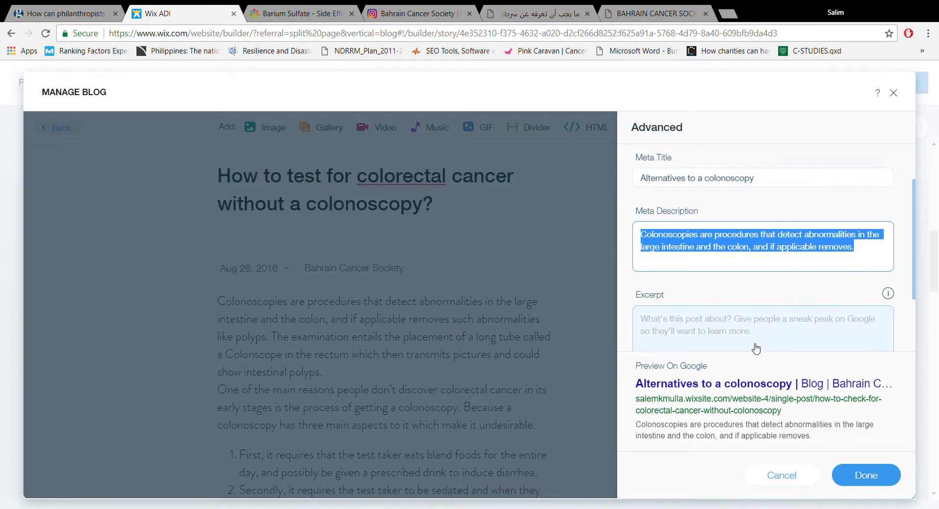
left_click(739, 331)
key("ctrl+v")
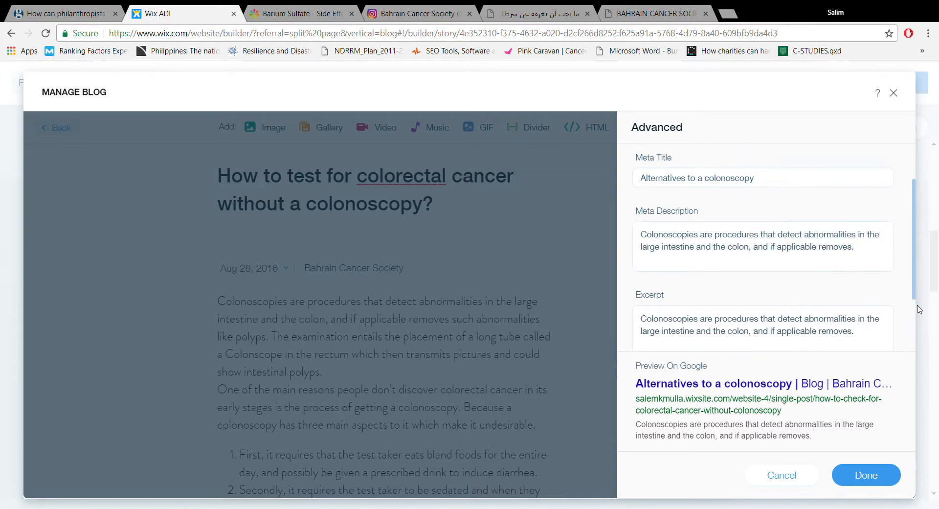
- Copy the meta title "Alternatives to a colonoscopy" into the post's mobile title and save the advanced settings
left_click_drag(914, 297, 914, 343)
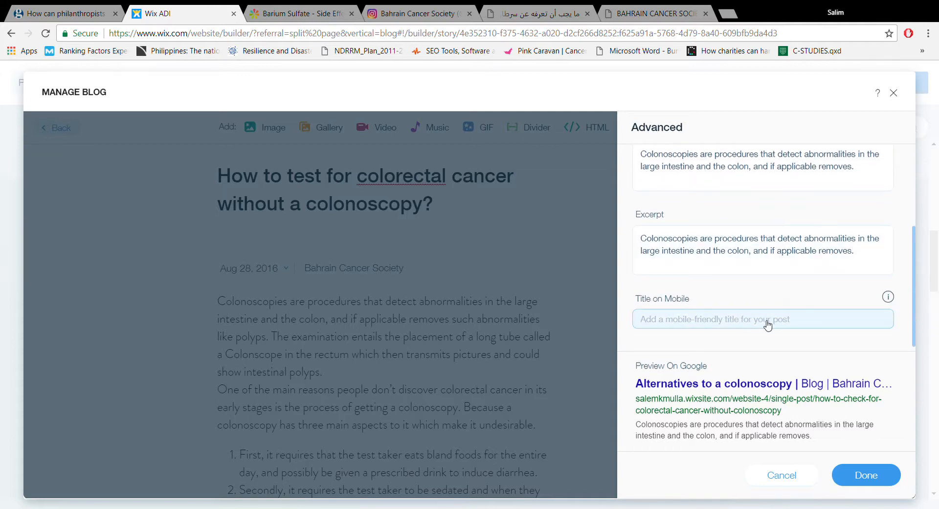
left_click(815, 323)
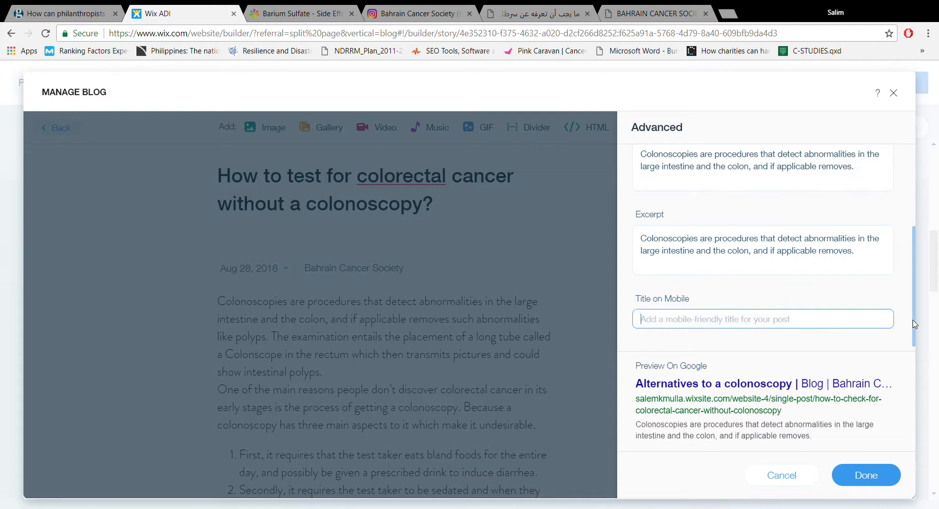
left_click_drag(915, 329, 914, 336)
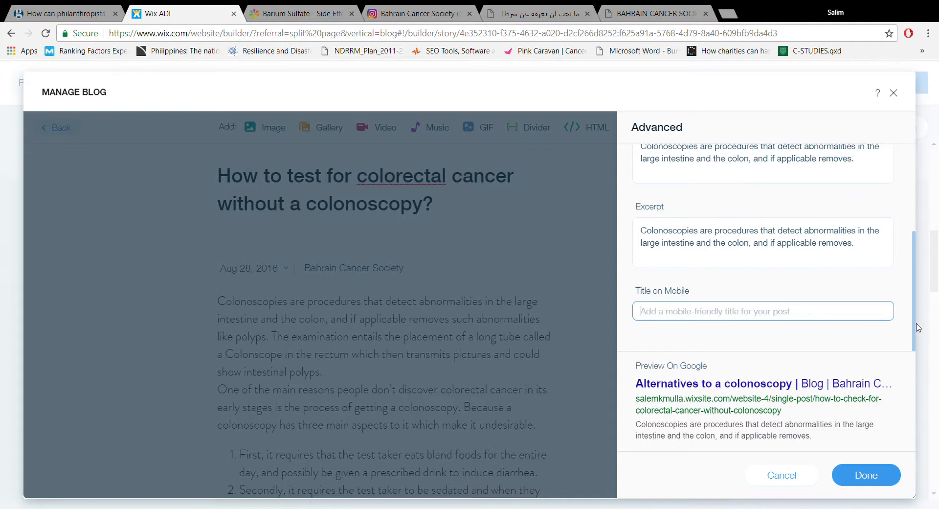
left_click_drag(918, 328, 916, 301)
scroll(916, 301, "up", 3)
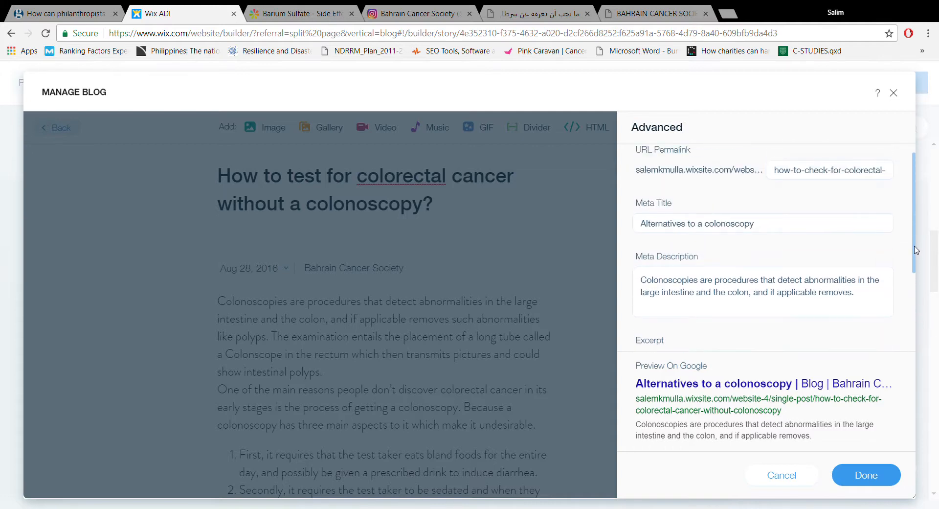
double_click(757, 226)
triple_click(757, 226)
key("ctrl+c")
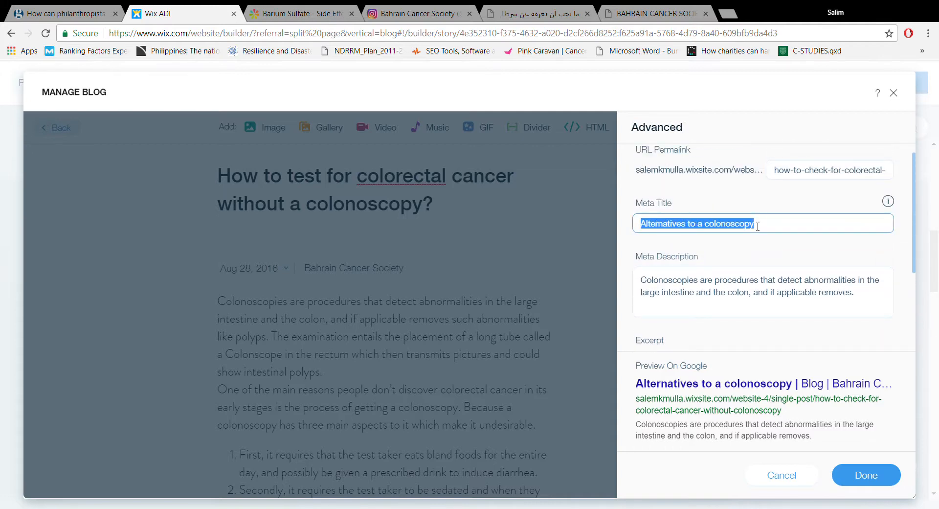
left_click(915, 253)
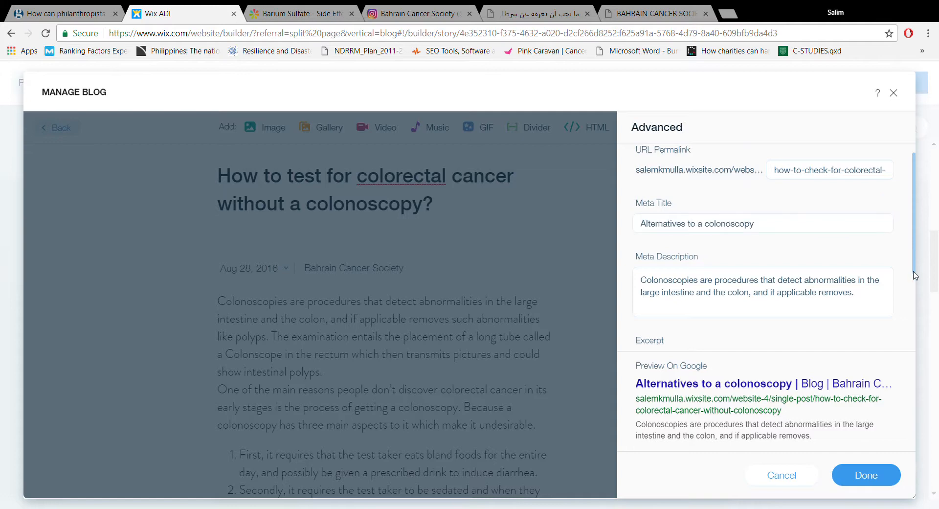
left_click_drag(914, 244, 907, 336)
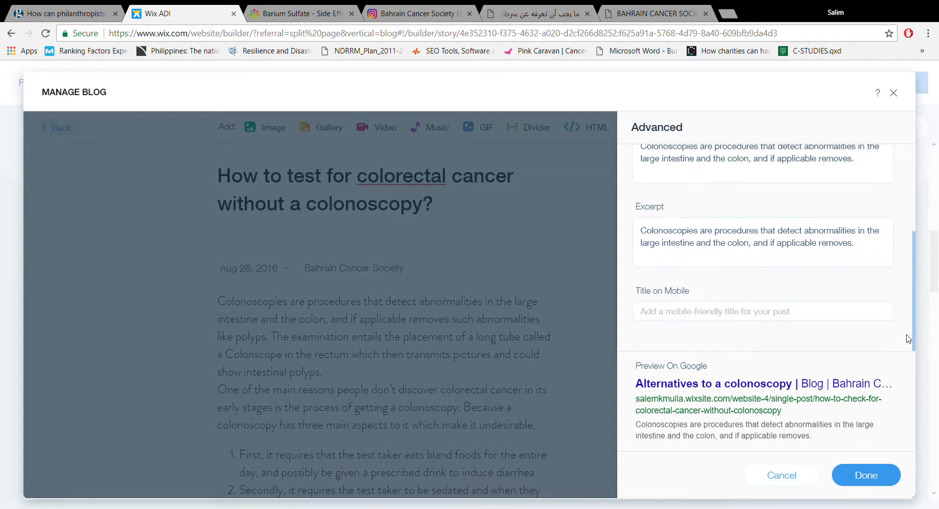
left_click(797, 313)
key("ctrl+v")
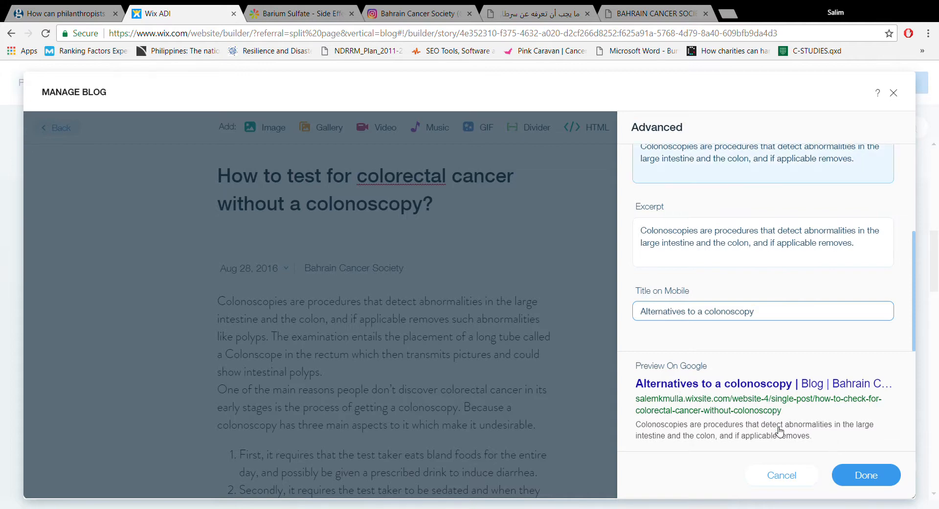
left_click(839, 467)
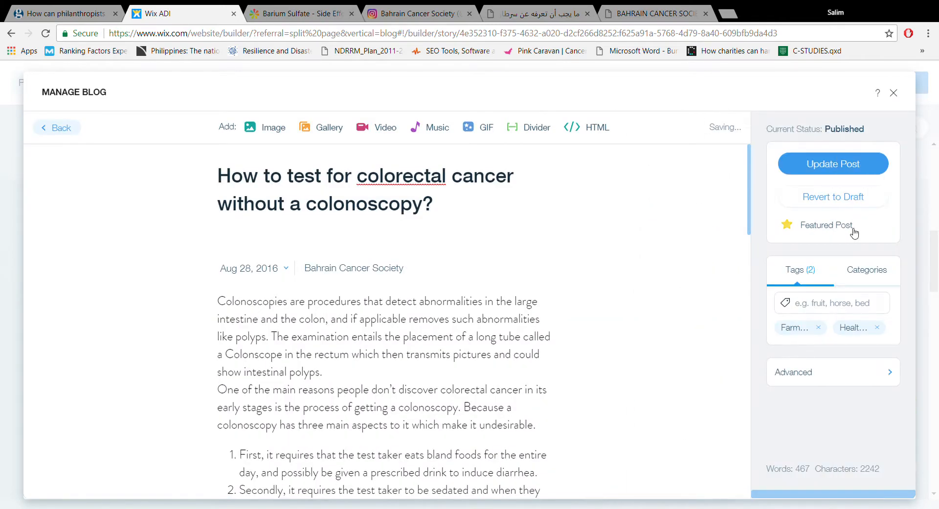
- Remove the post's Farmer's Market and Healthy Shopping tags and add the correctly spelled tag "alternatives to a colonoscopy"
left_click(818, 328)
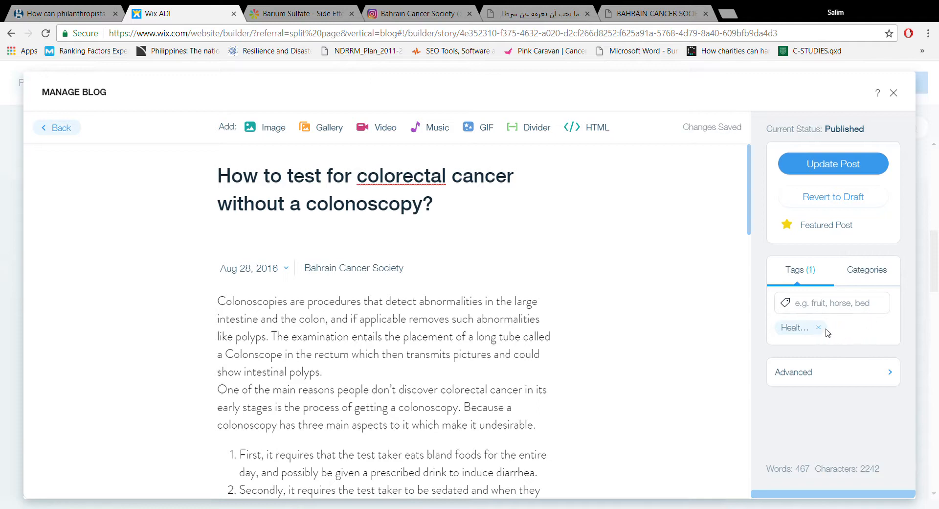
left_click(818, 327)
left_click(836, 306)
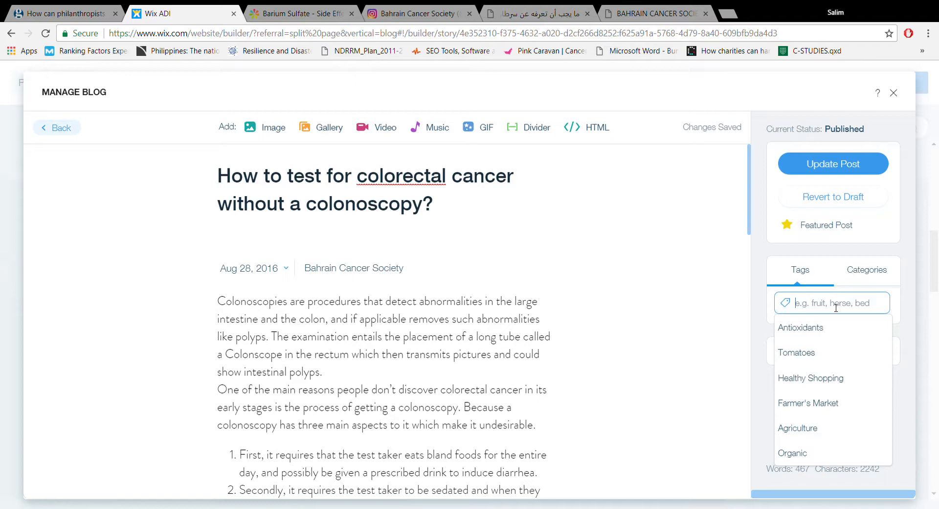
type("A")
key("BackSpace")
type("a")
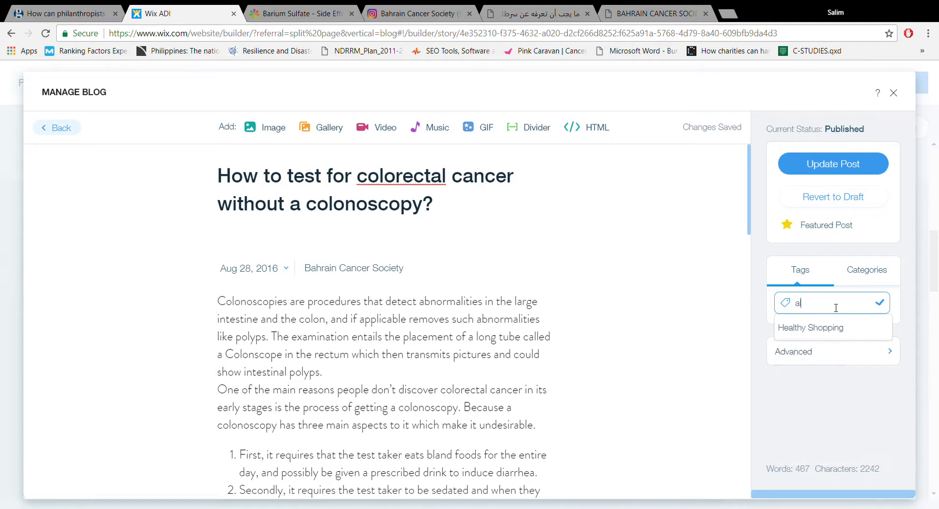
type("lternite")
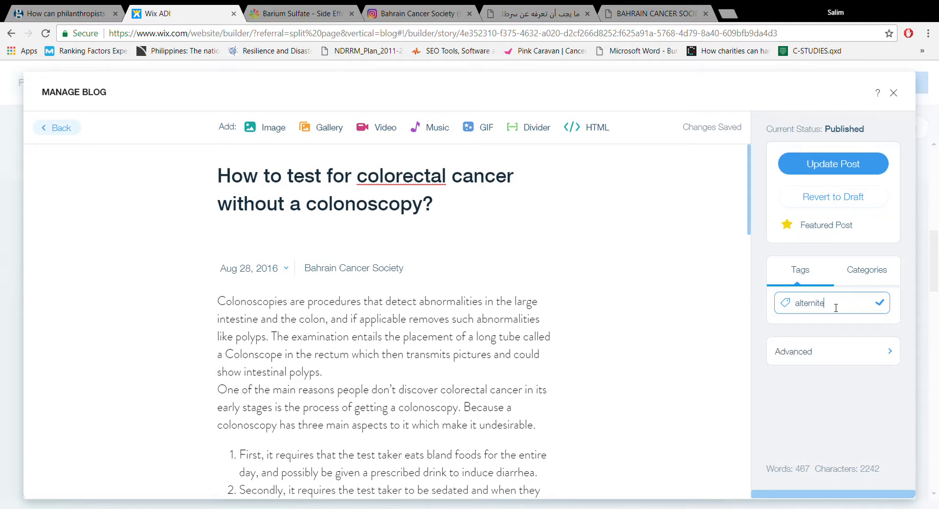
type("vs")
double_click(828, 307)
type("alternatives to")
type(" a colo")
type("ns")
type("coppy")
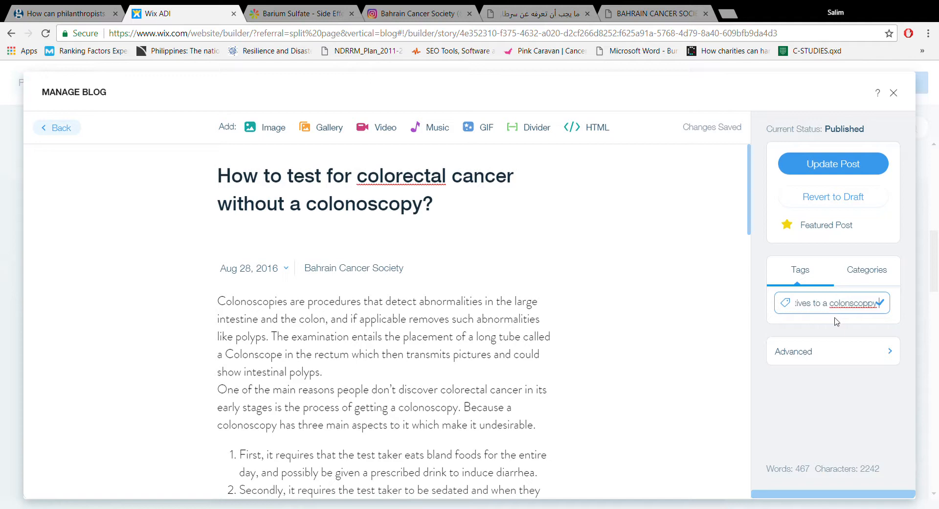
right_click(850, 312)
left_click(860, 318)
key("Return")
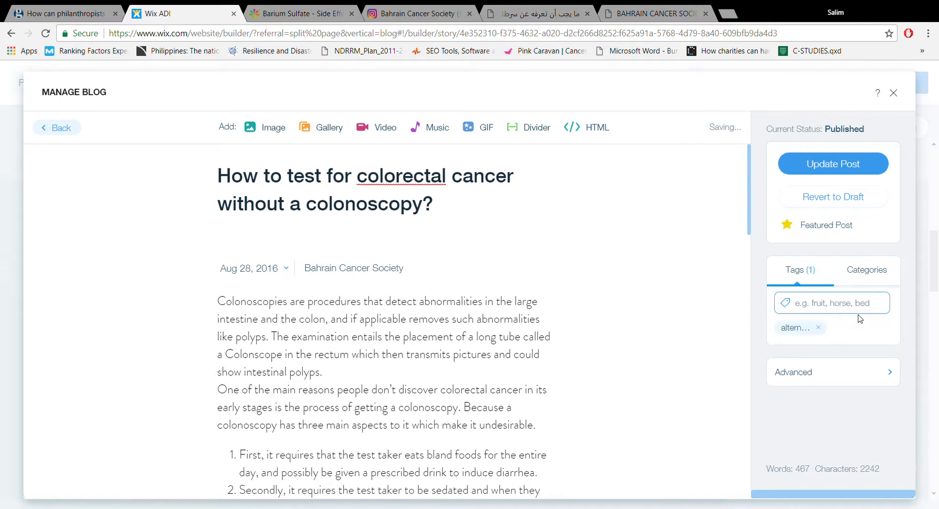
- Update the published colorectal cancer post with the changed tag and settings
left_click(845, 307)
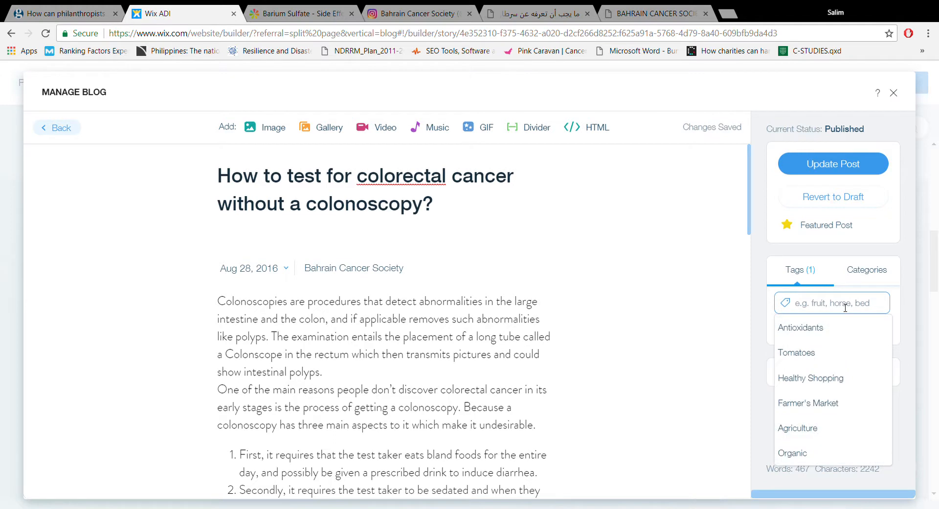
left_click(761, 329)
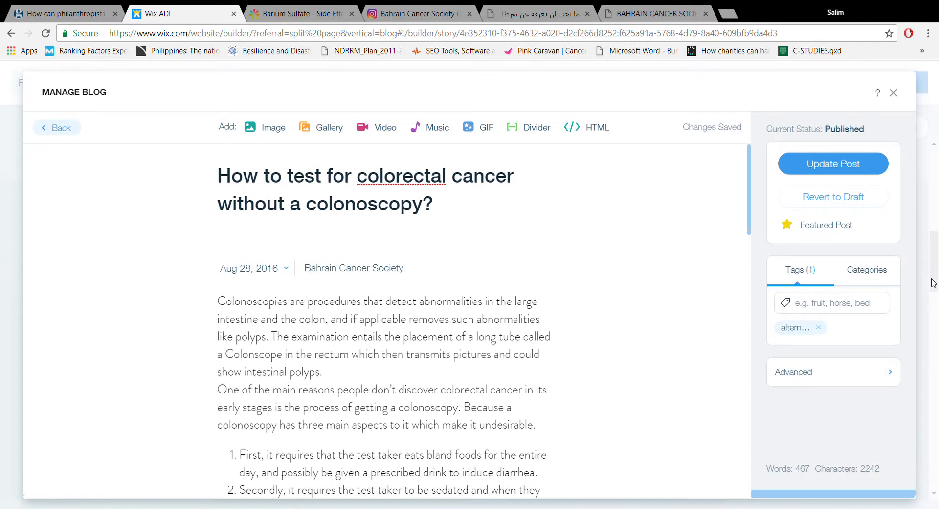
left_click(860, 171)
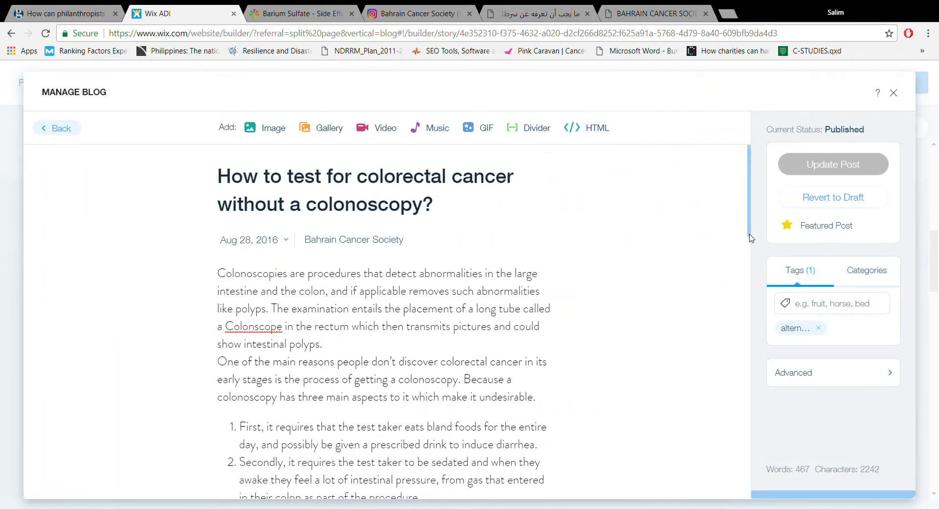
left_click_drag(751, 239, 747, 376)
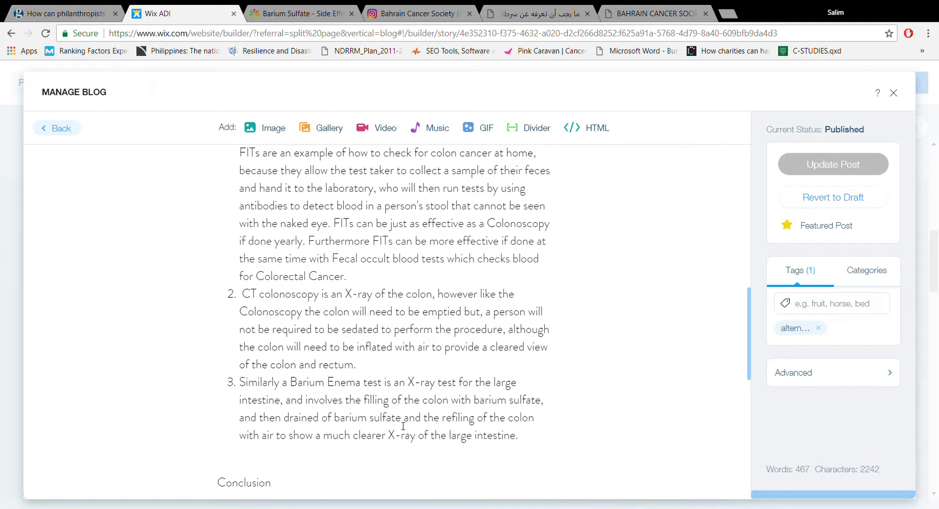
left_click_drag(404, 423, 348, 421)
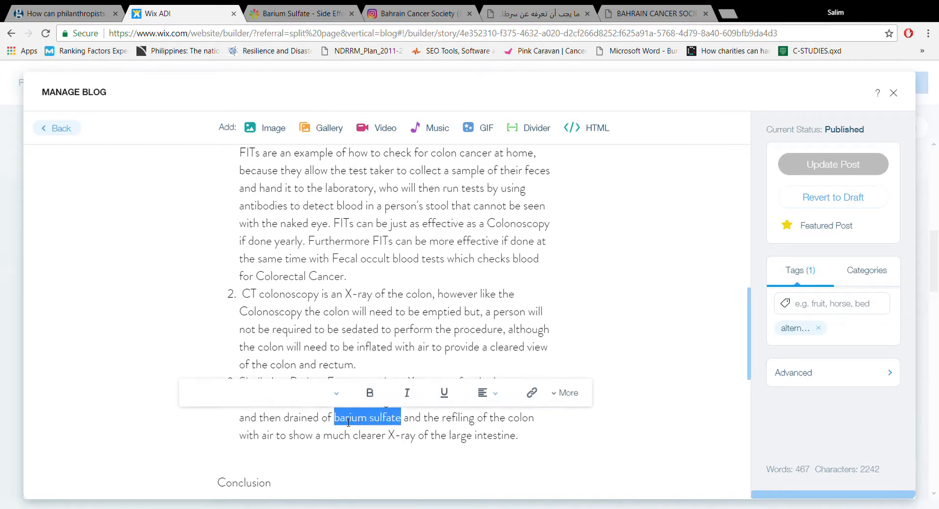
left_click(532, 394)
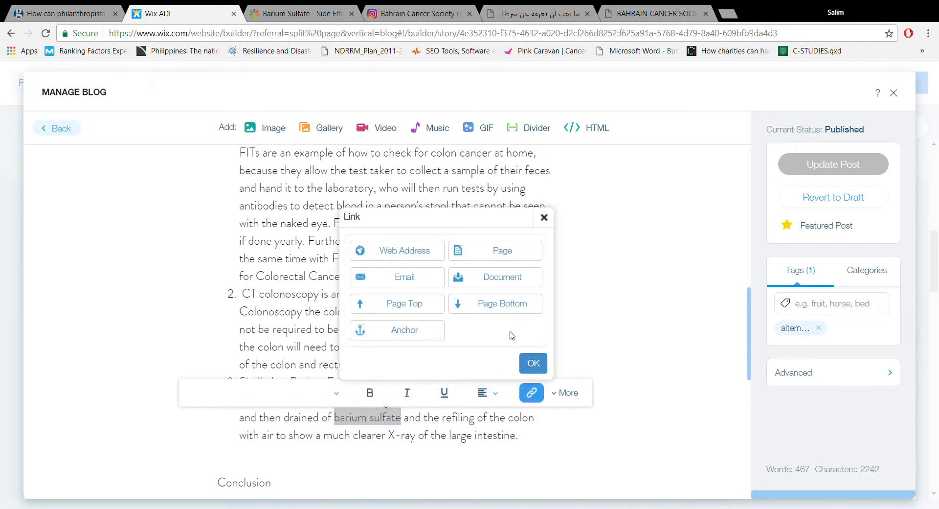
left_click(421, 262)
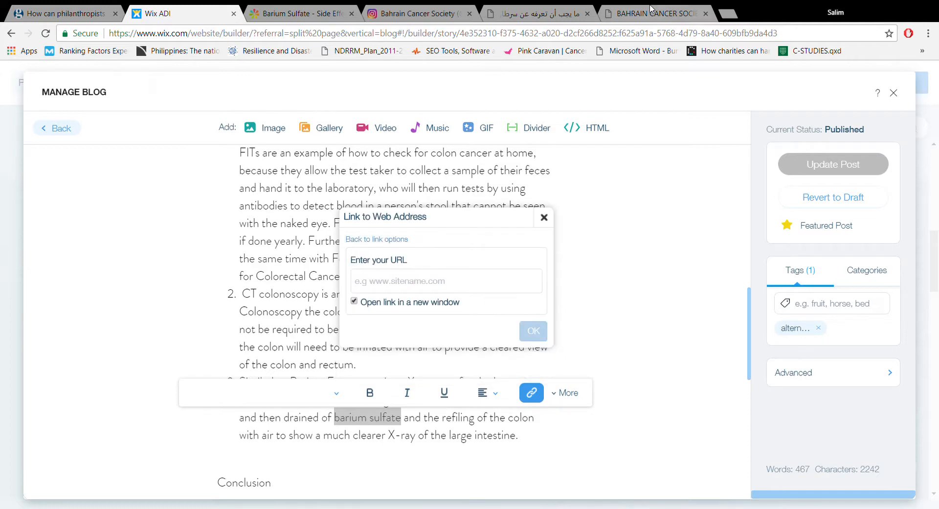
left_click(325, 13)
left_click(331, 30)
mouse_move(934, 98)
left_mouse_down()
mouse_move(937, 123)
mouse_move(937, 102)
left_mouse_up()
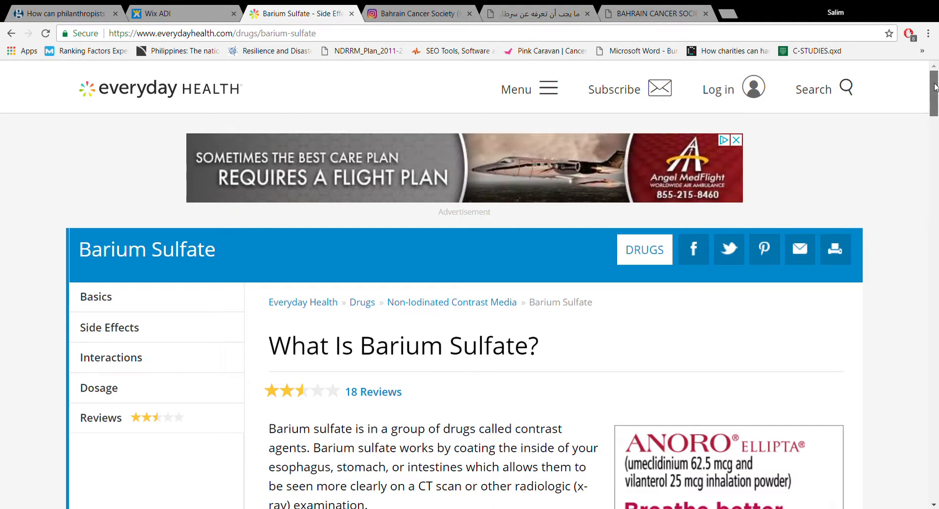
left_click(291, 35)
key("ctrl+c")
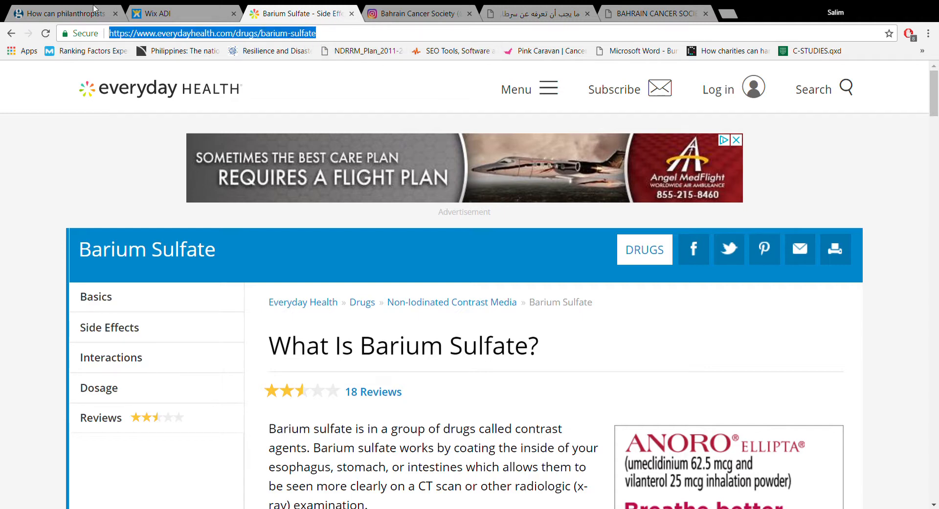
left_click(186, 13)
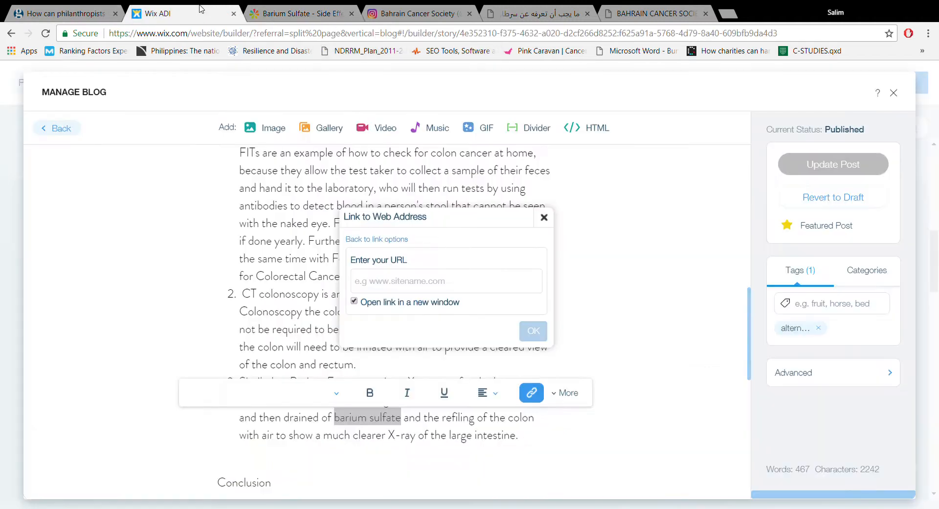
left_click(426, 287)
key("ctrl+v")
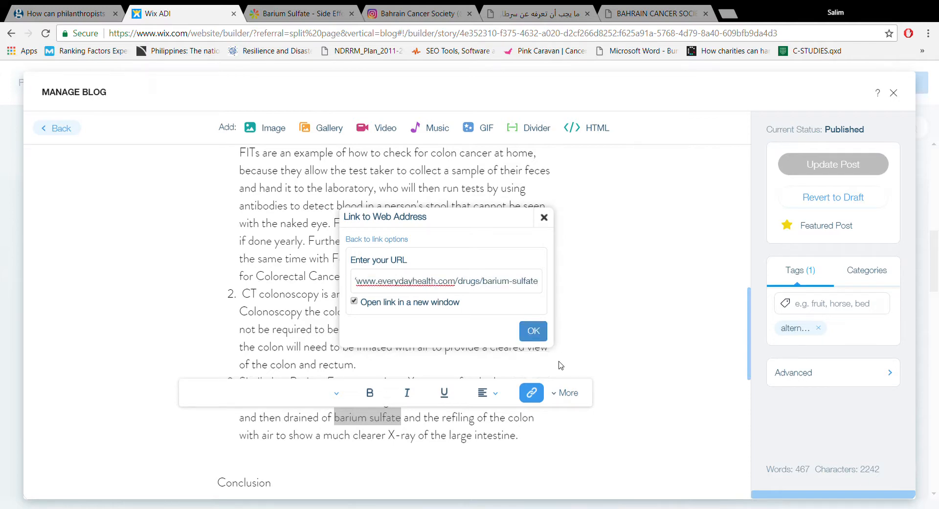
left_click(534, 330)
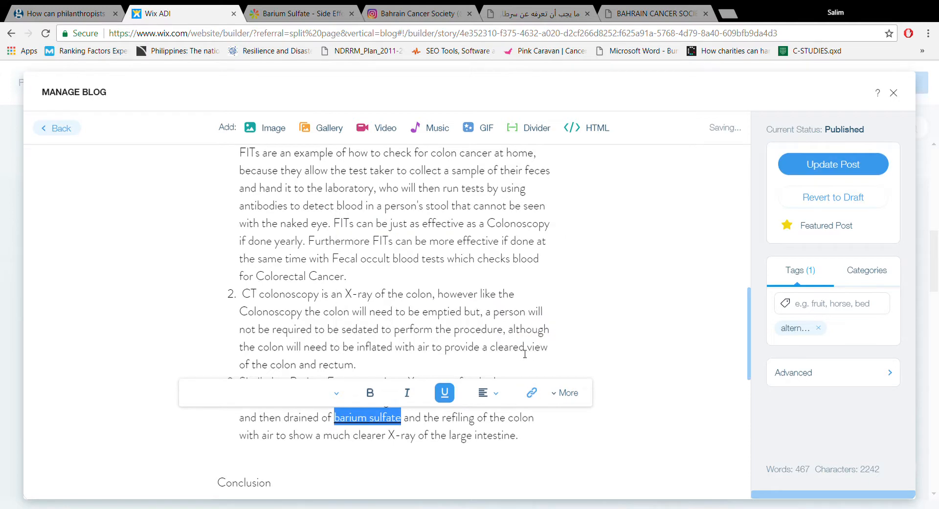
left_click(472, 421)
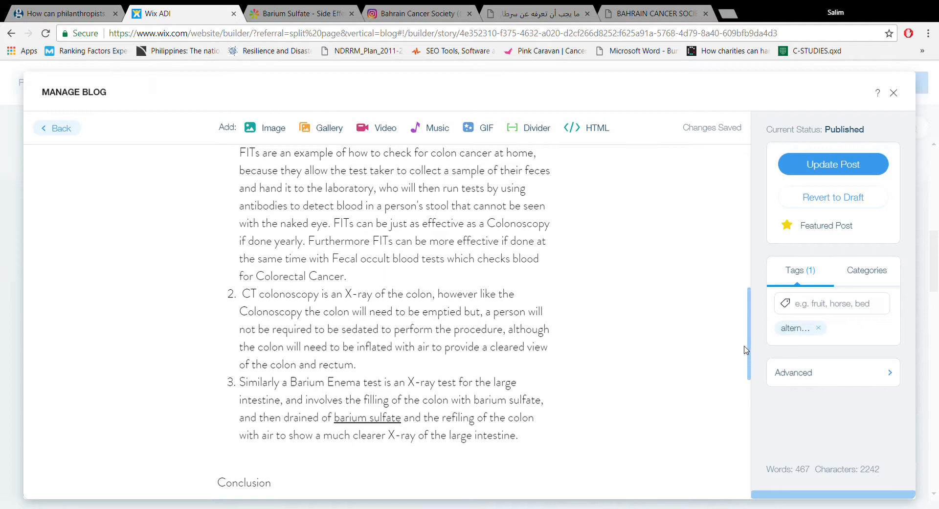
- Find "home" in the post and underline the phrase "check for colon cancer at home" in the Fecal Immunochemical Tests item
scroll(749, 347, "up", 1)
mouse_move(749, 346)
left_mouse_down()
mouse_move(744, 296)
mouse_move(749, 327)
left_mouse_up()
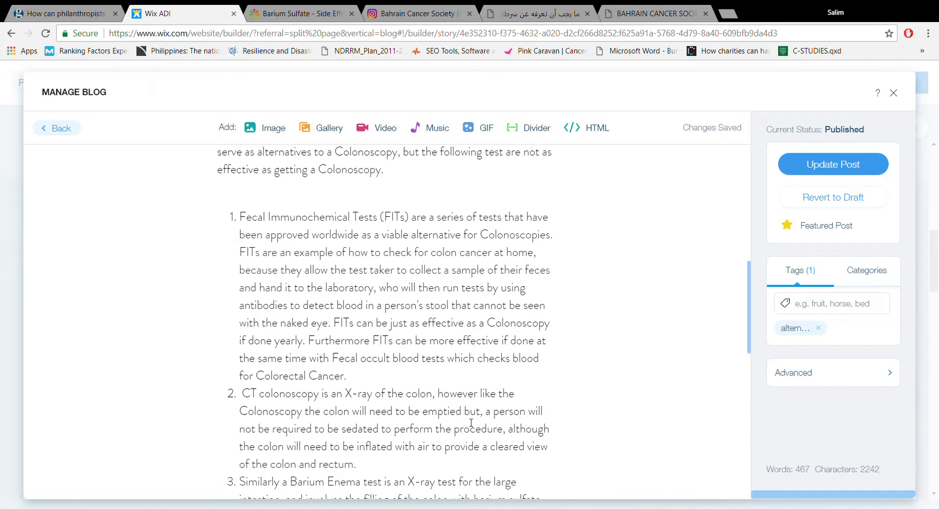
key("ctrl+f")
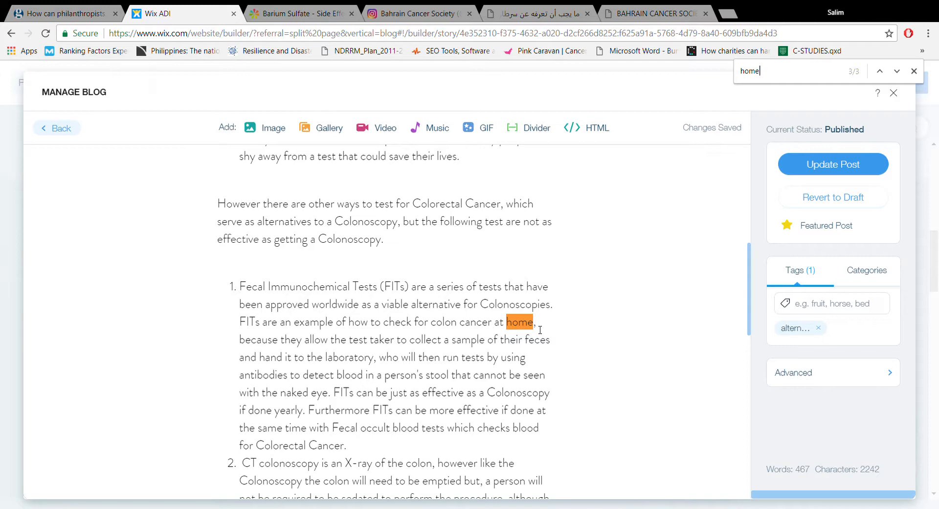
left_click_drag(534, 327, 388, 327)
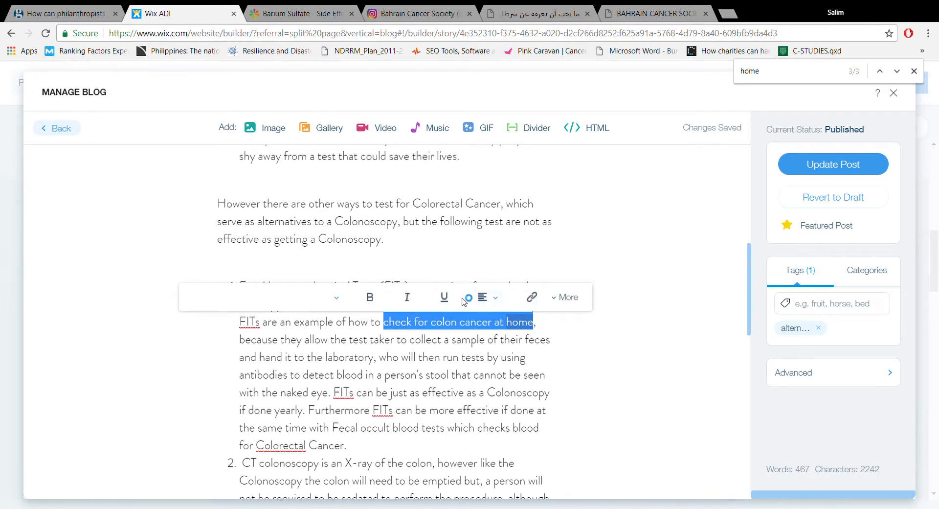
left_click(444, 297)
left_click(472, 337)
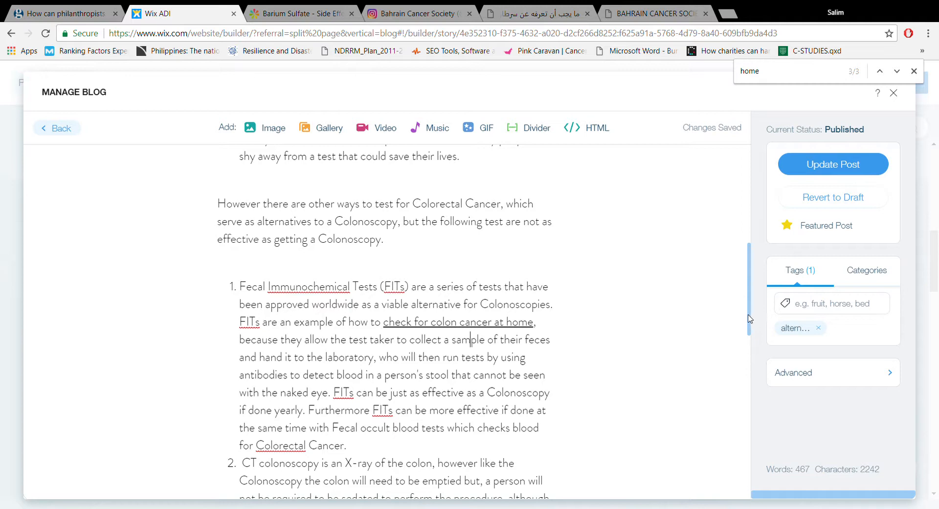
left_click_drag(748, 317, 754, 448)
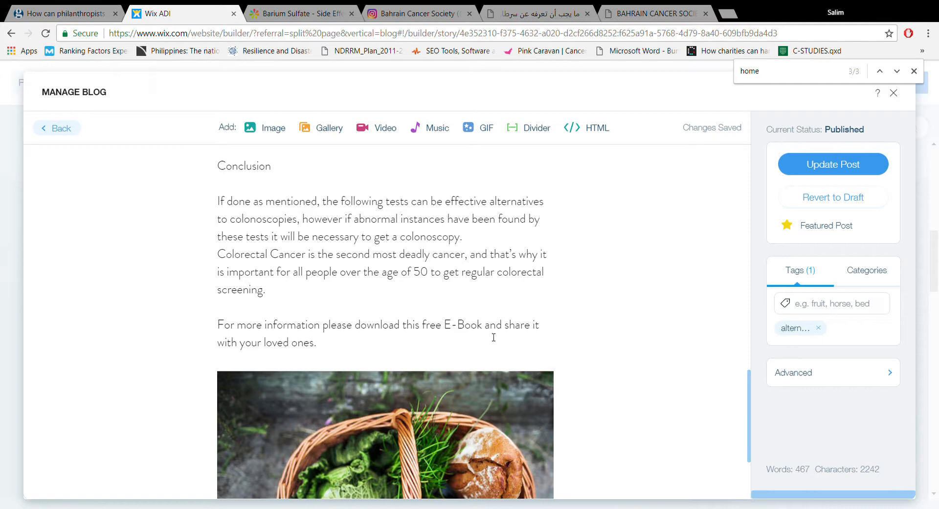
left_click_drag(484, 327, 453, 327)
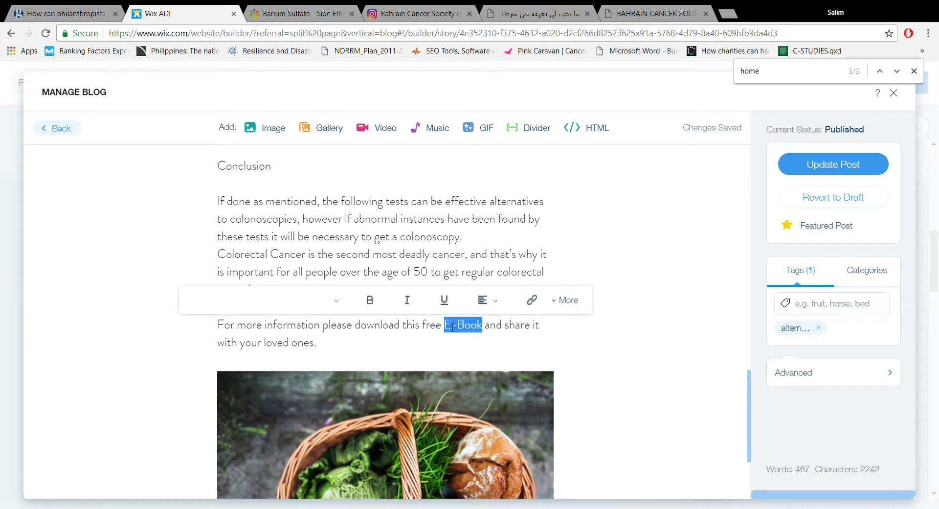
left_click(537, 305)
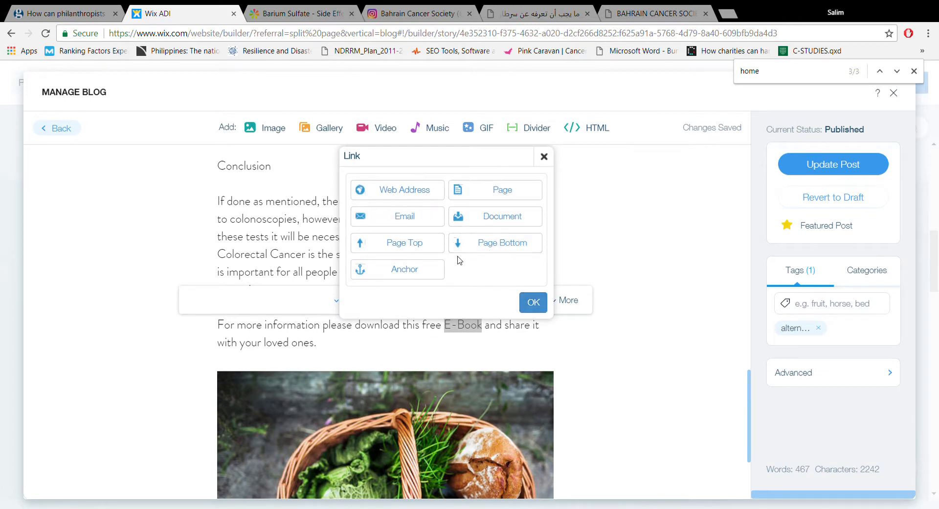
left_click(418, 196)
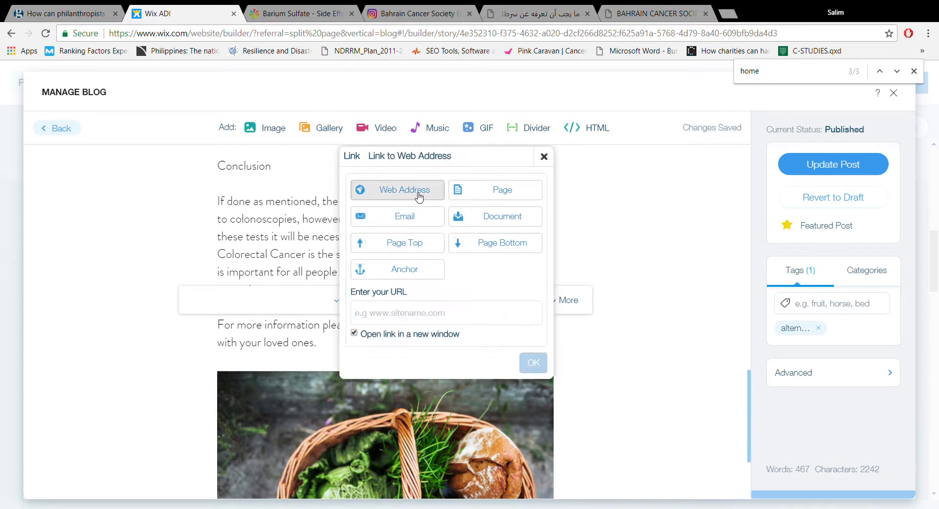
left_click(549, 14)
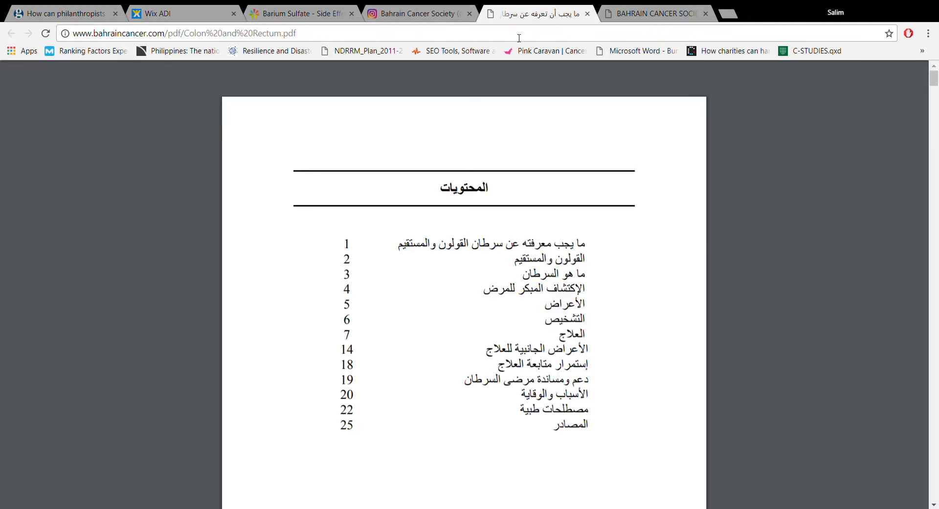
left_click(513, 39)
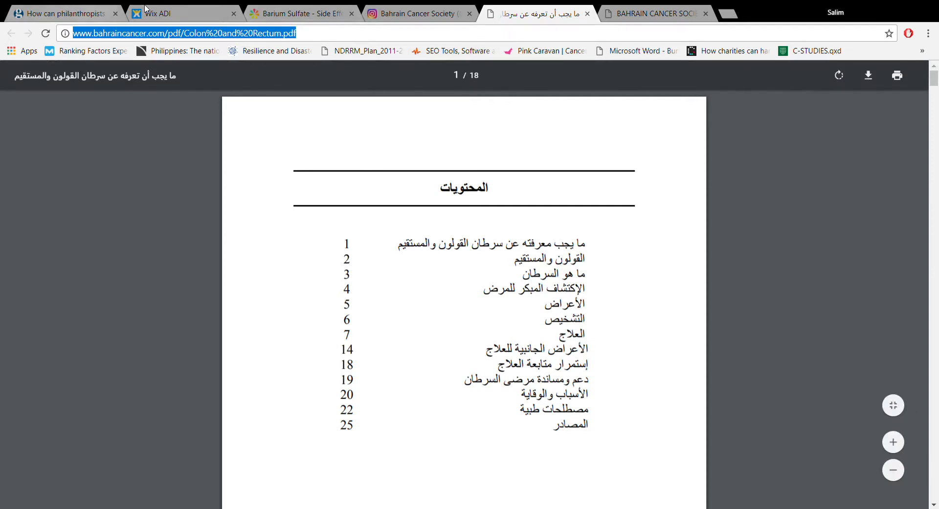
left_click(167, 10)
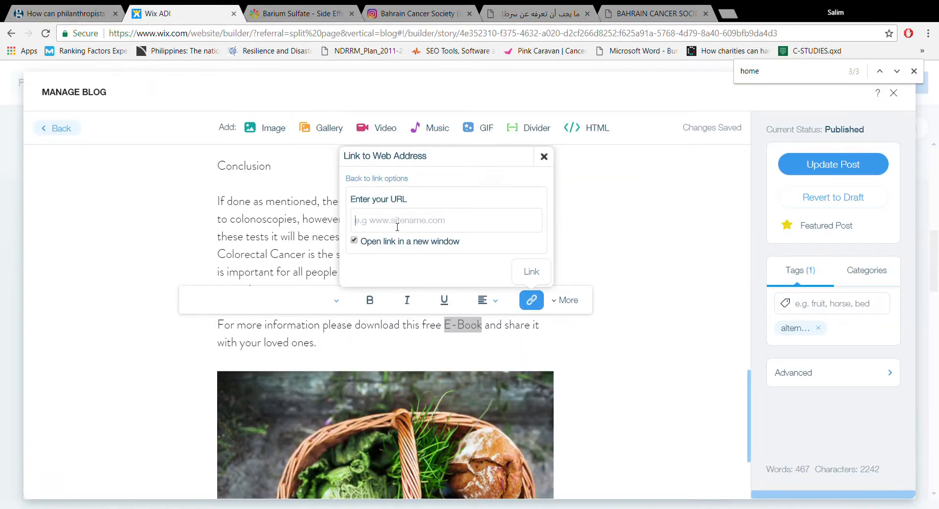
key("ctrl+v")
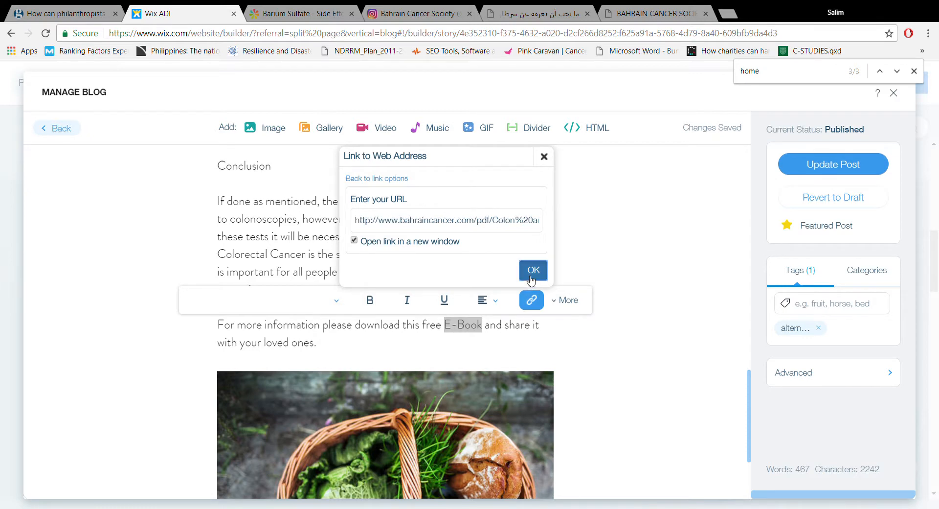
left_click(533, 270)
left_click(491, 335)
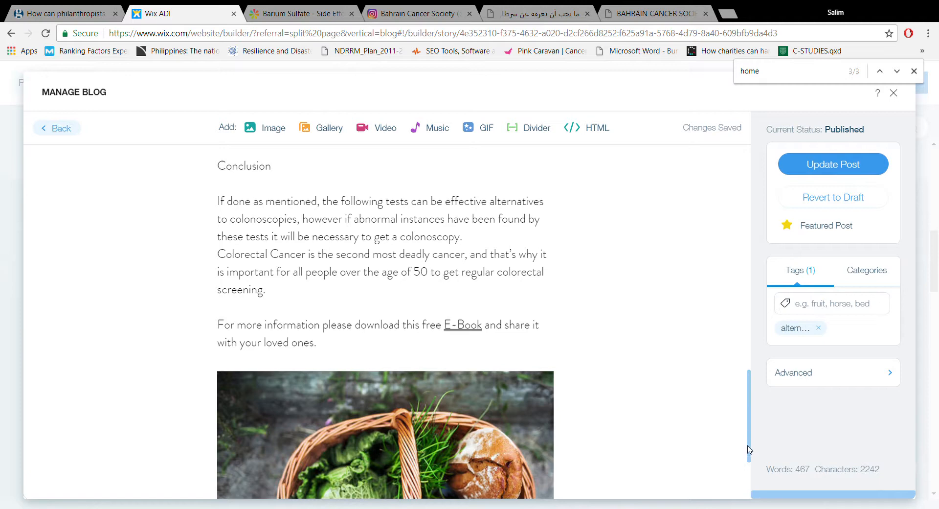
- Replace the vegetable basket image below the Conclusion with the uploaded colorectum picture in the first row of the media library
left_click(479, 401)
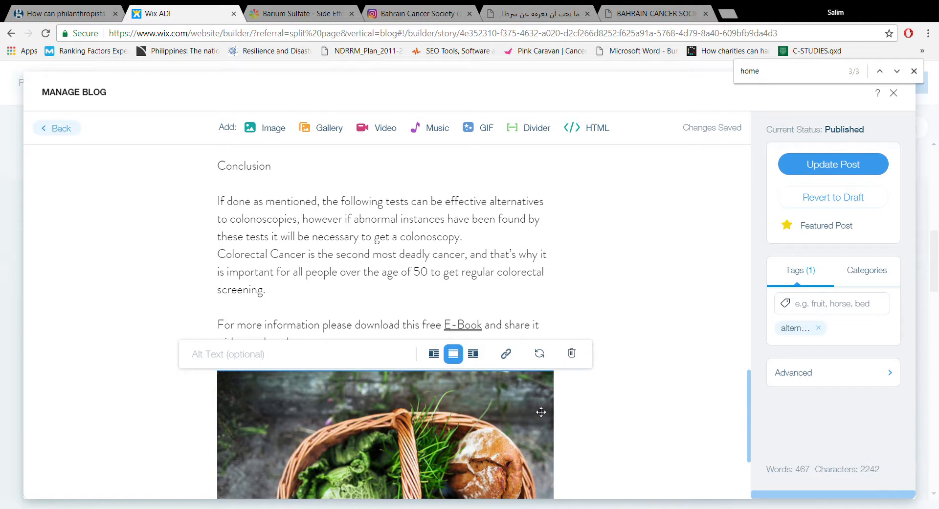
left_click(543, 361)
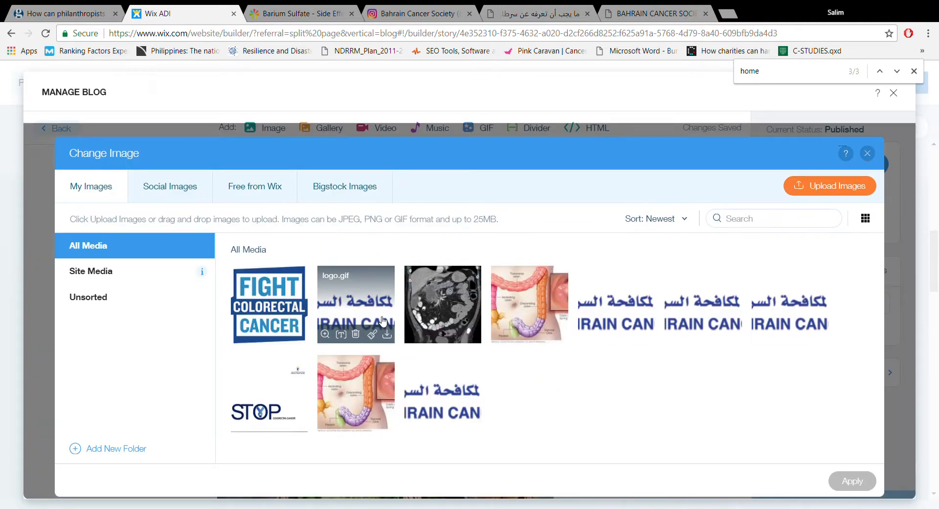
left_click(510, 319)
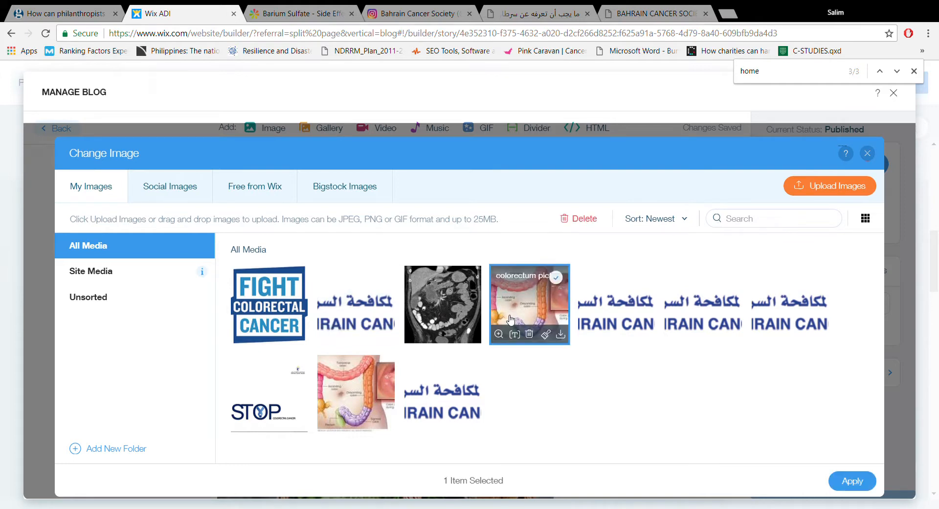
left_click(852, 481)
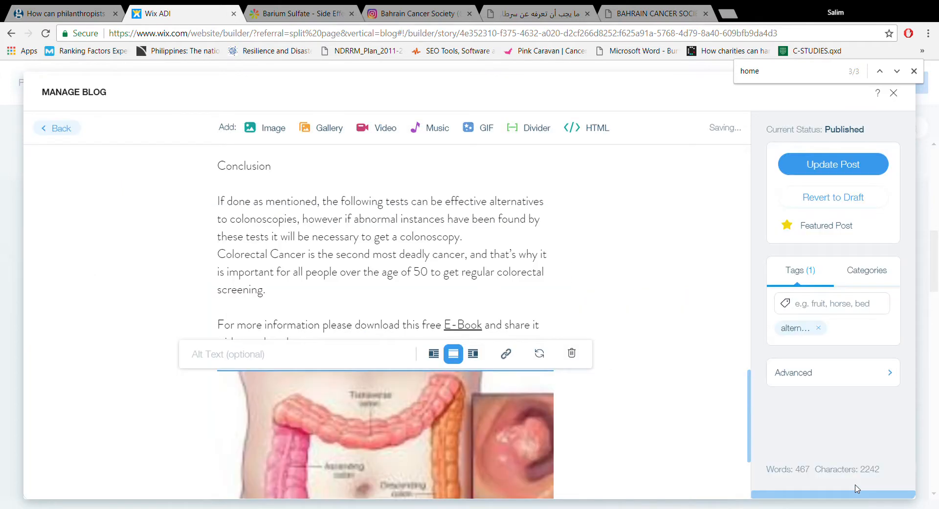
- Give the colorectum picture the alt text "Area impacted by colorectal cancer"
left_click(264, 354)
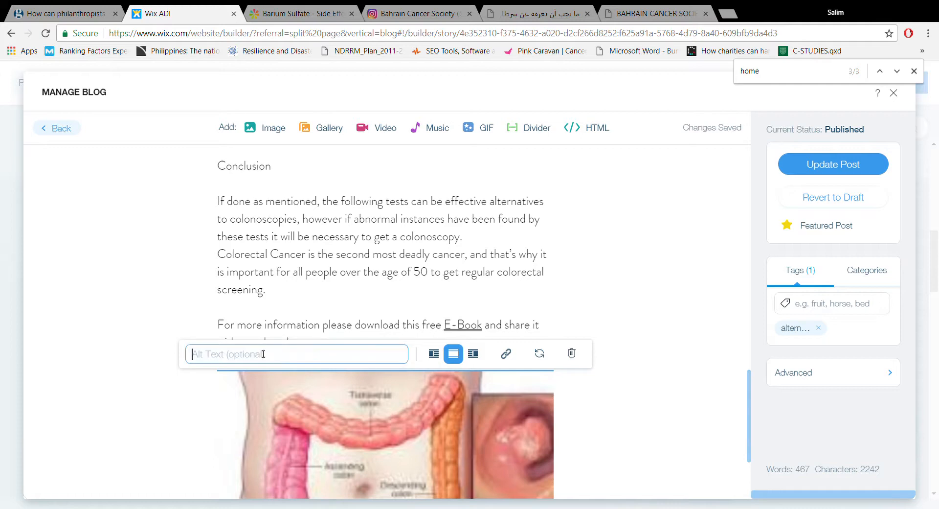
type("Ar")
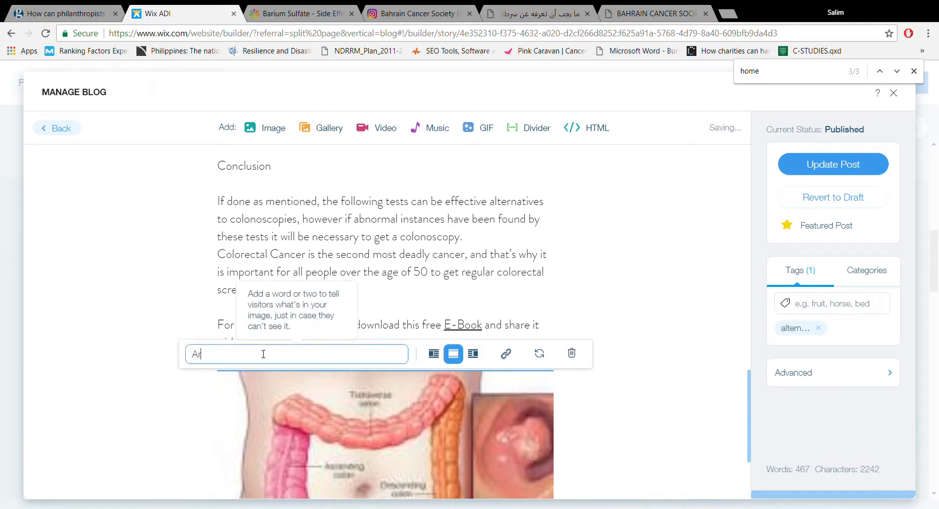
type("ea imapcted by colorectal")
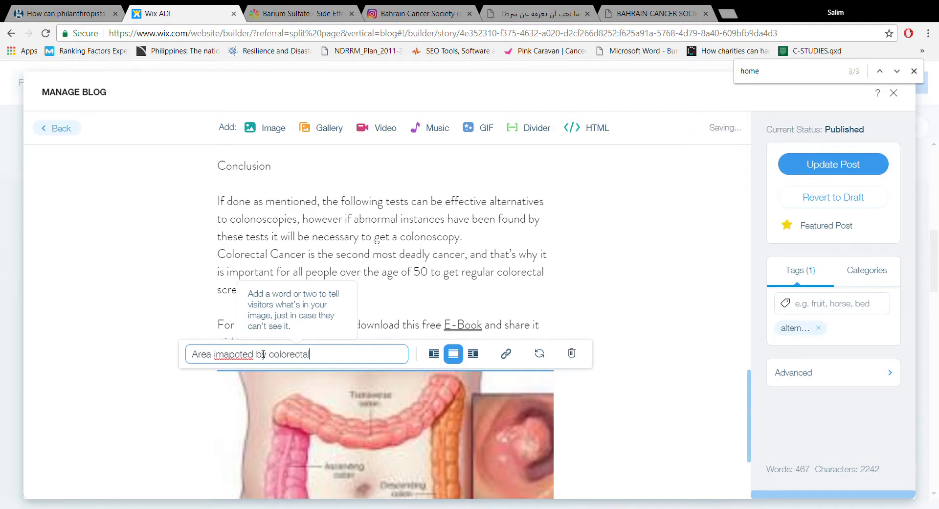
type(" cancer")
double_click(242, 353)
type("impacted")
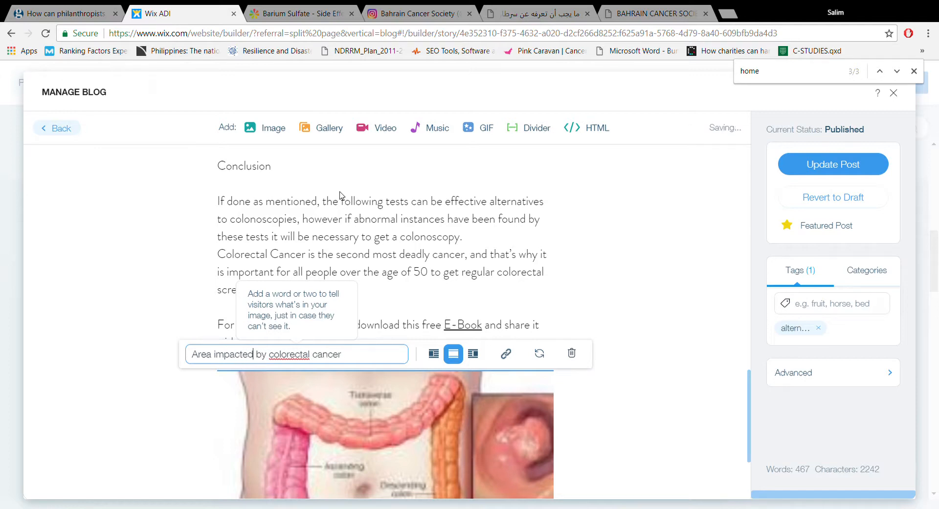
left_click(537, 313)
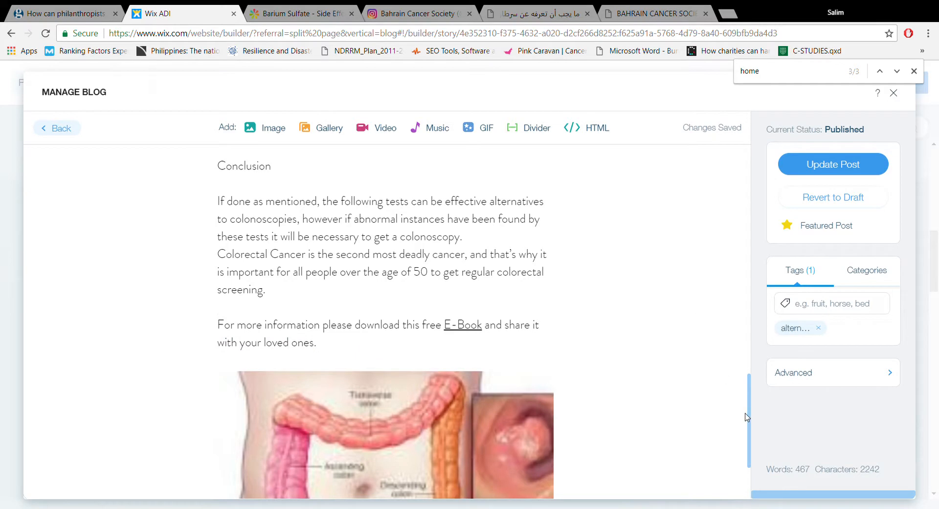
- Insert the uploaded scan image 17598tn.jpg below the CT colonoscopy item in the post's numbered list
left_click_drag(748, 417, 734, 288)
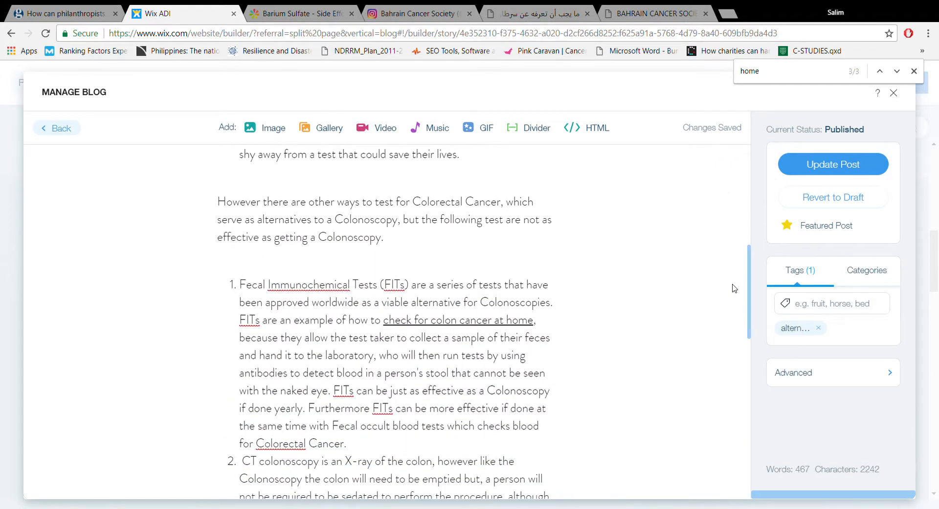
left_click_drag(734, 288, 737, 332)
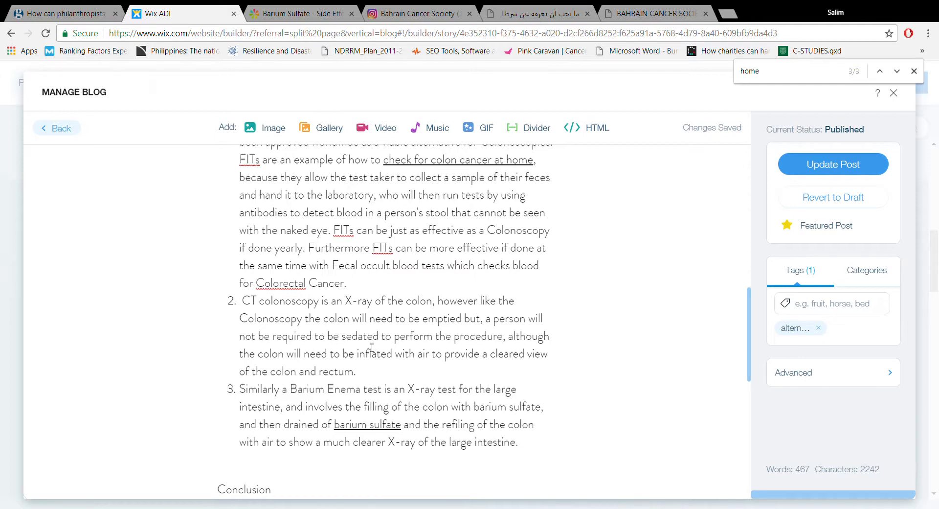
left_click(274, 128)
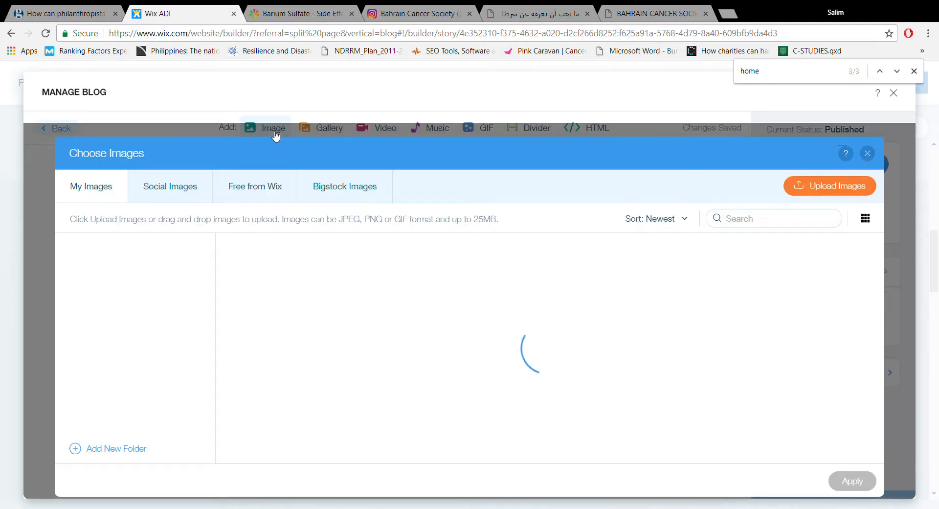
left_click(442, 316)
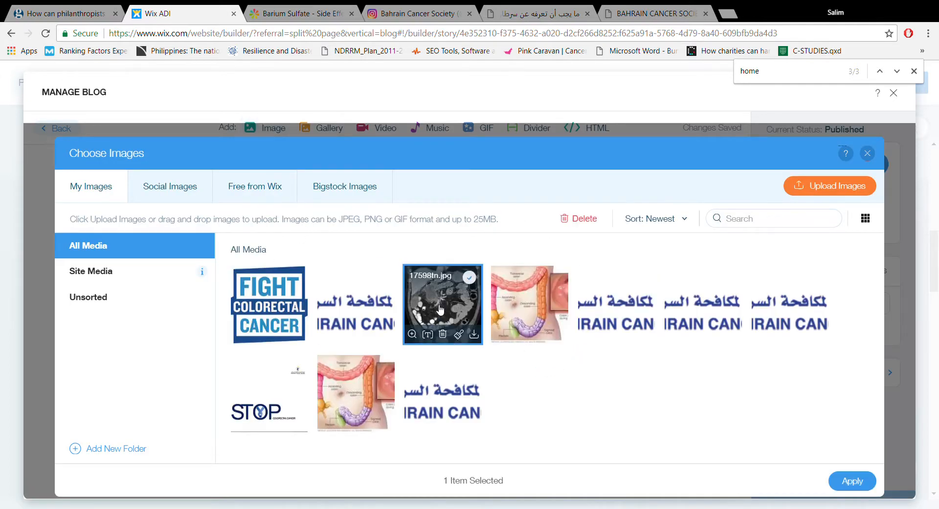
left_click(851, 482)
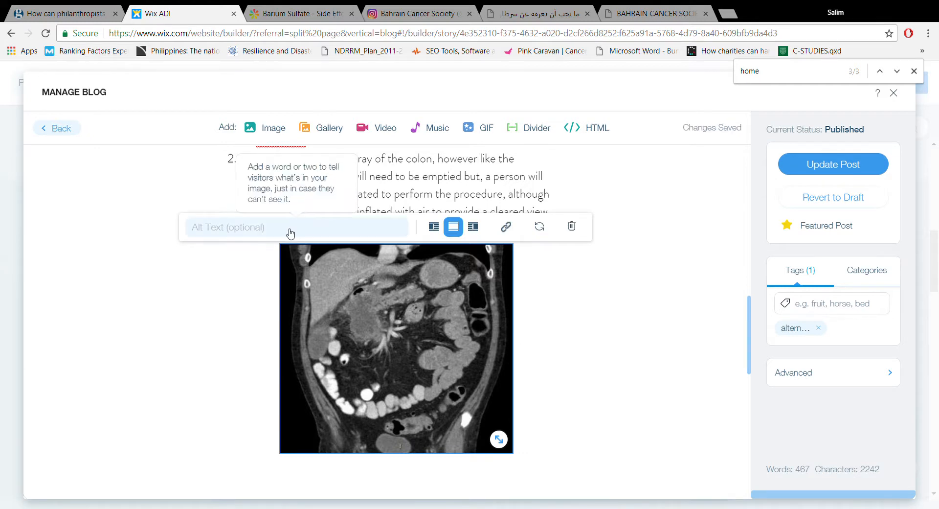
- Give the inserted scan image the alt text "x-ray of colorectal tumer"
left_click(263, 231)
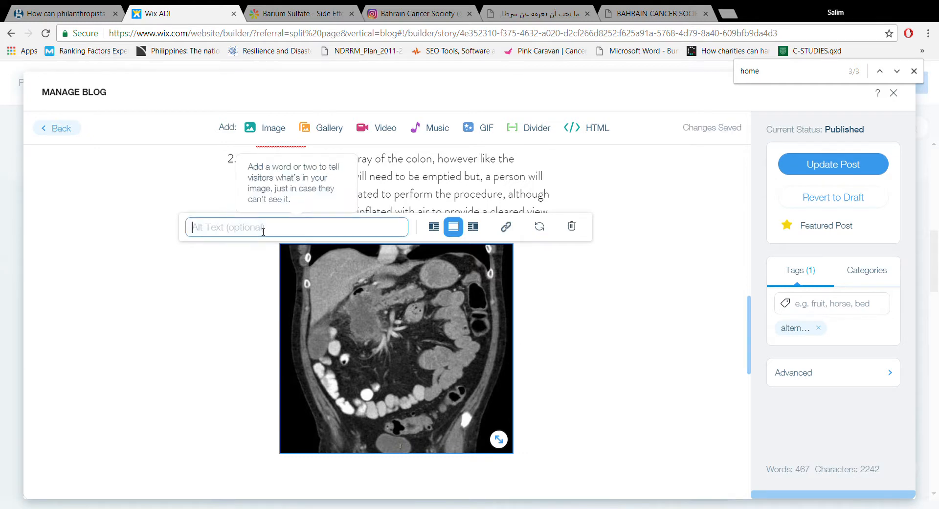
type("xra")
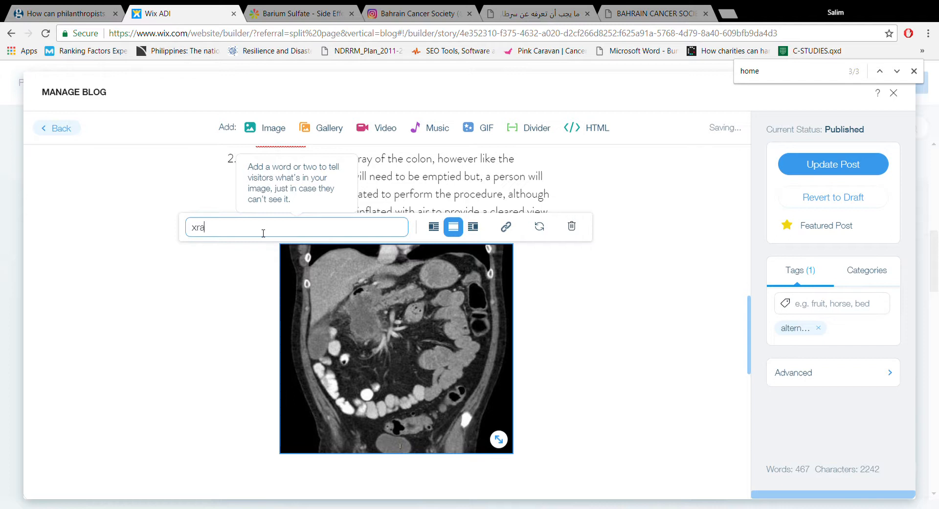
type("ra")
type("y of colored")
type("tal tume")
type("umer")
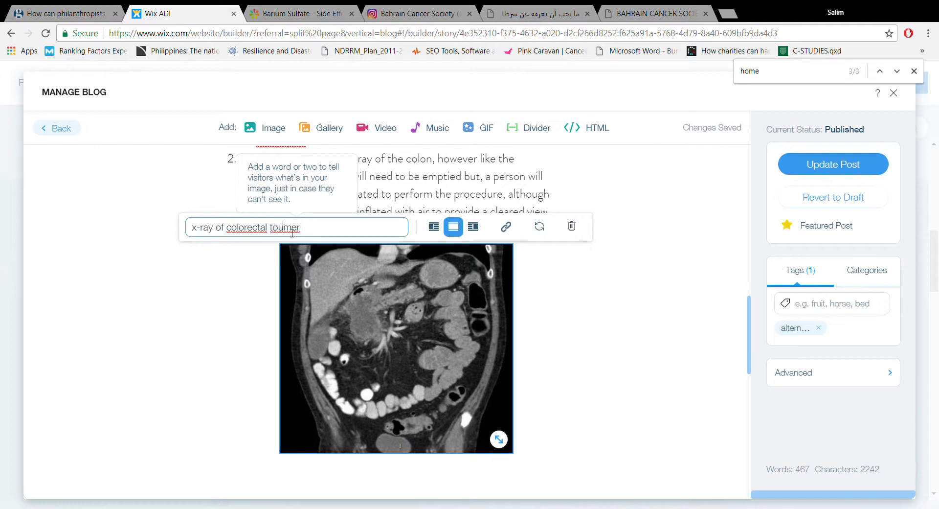
double_click(288, 228)
left_click(310, 235)
key("BackSpace")
key("BackSpace")
key("BackSpace")
key("BackSpace")
key("BackSpace")
key("BackSpace")
type("u")
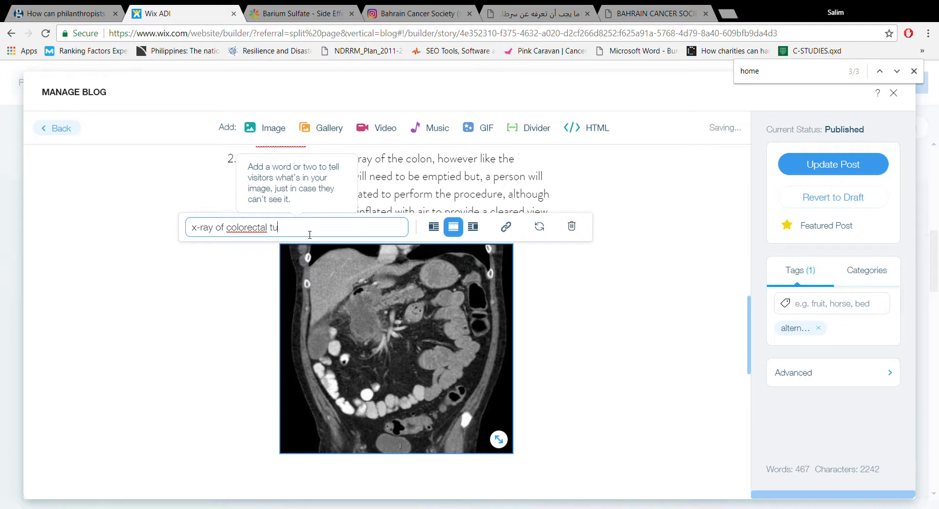
type("mer")
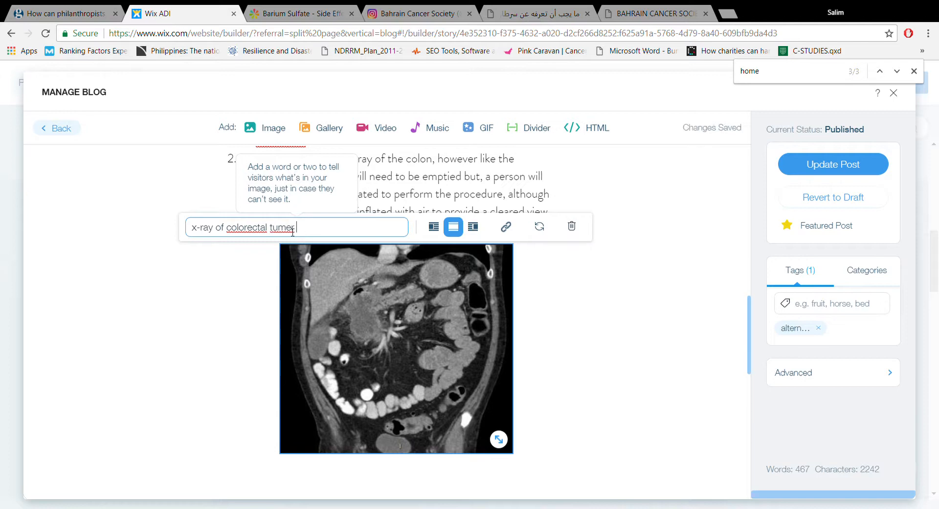
- Retype the last word of the scan image's alt text as "toumer"
double_click(293, 232)
type("muter")
key("BackSpace")
key("BackSpace")
type("toumer")
left_click(406, 184)
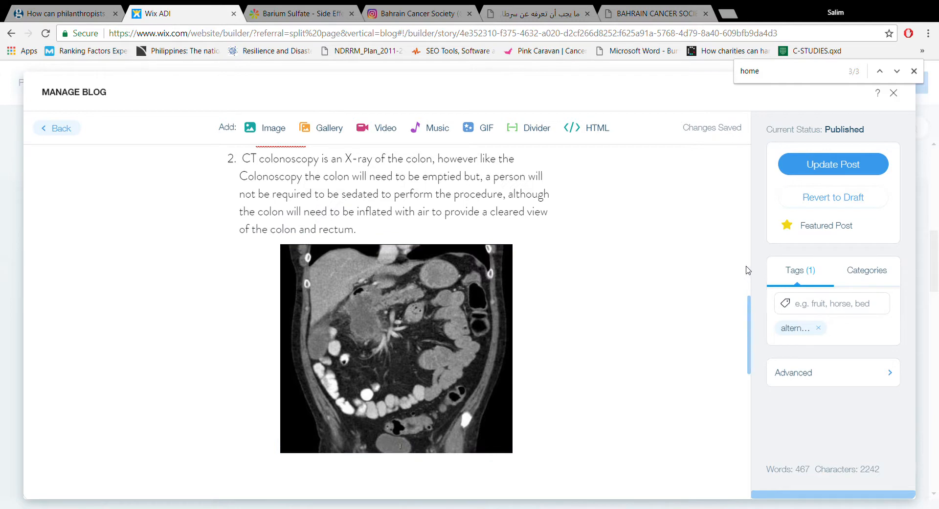
- Update the published colorectal cancer post and return from the blog manager to the site's Home page, dismissing the page search
left_click(799, 159)
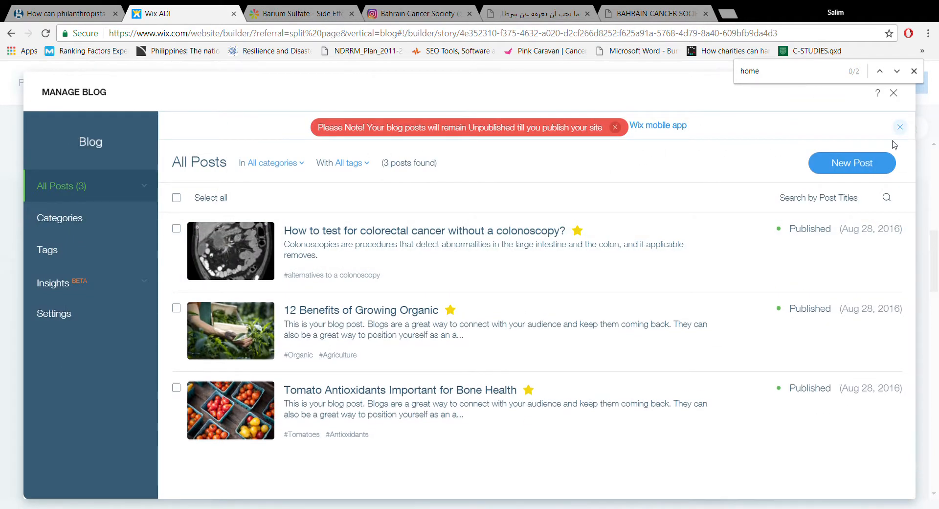
left_click(894, 93)
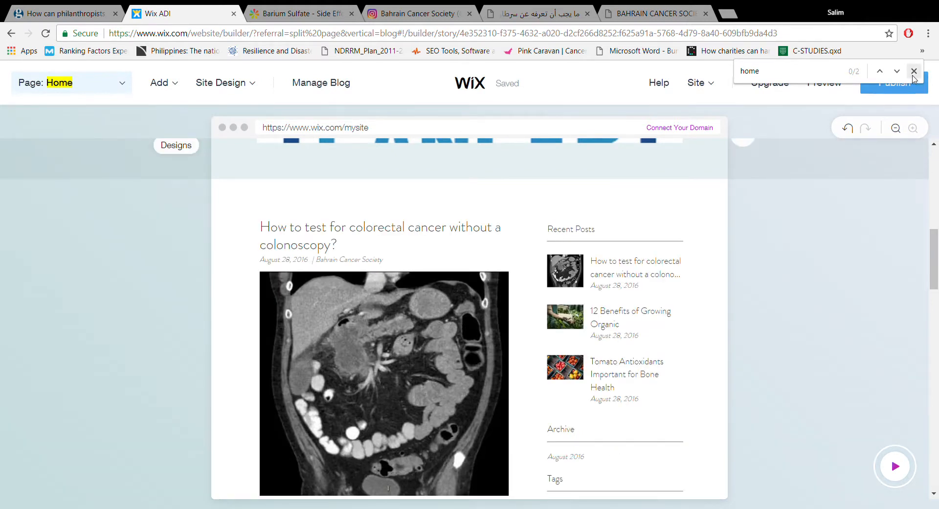
left_click(913, 71)
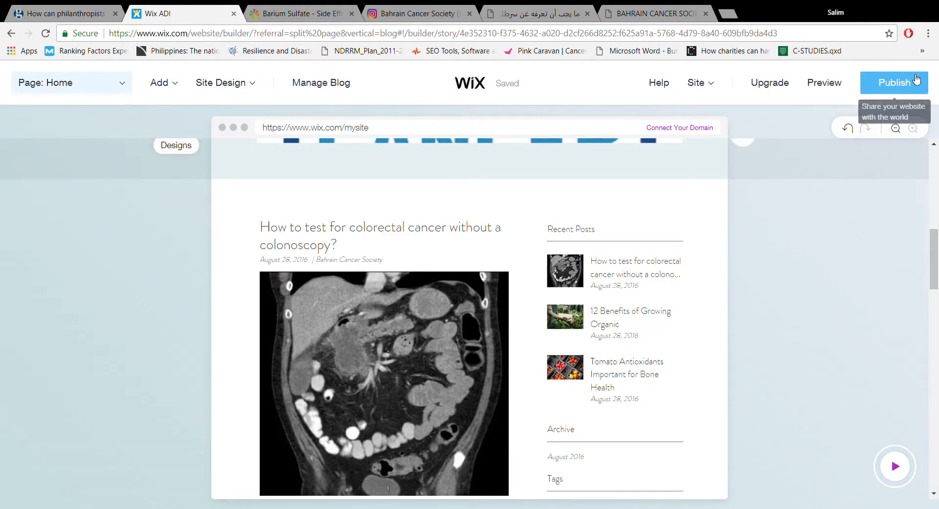
- Review the Home page from the Bahrain Cancer header through the blog posts to the Subscribe and Get in Touch sections
left_click_drag(935, 240, 935, 248)
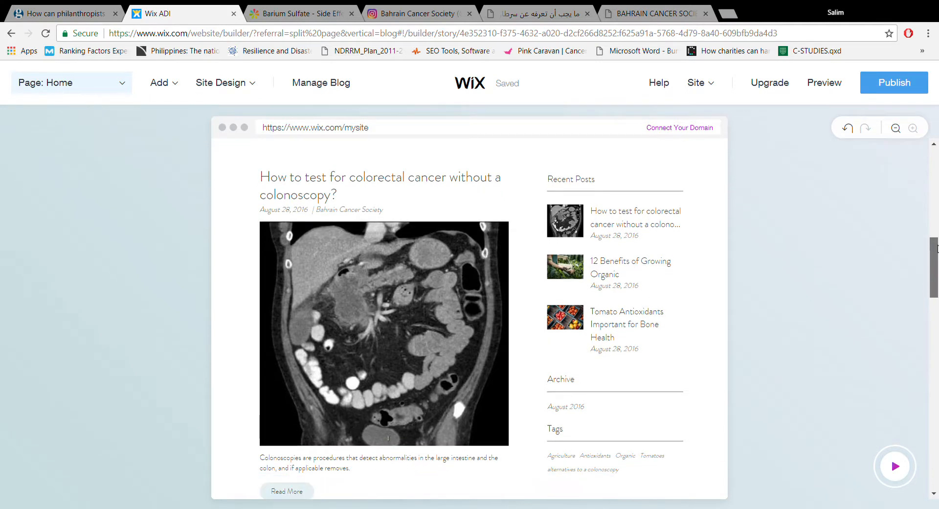
left_click_drag(935, 248, 937, 157)
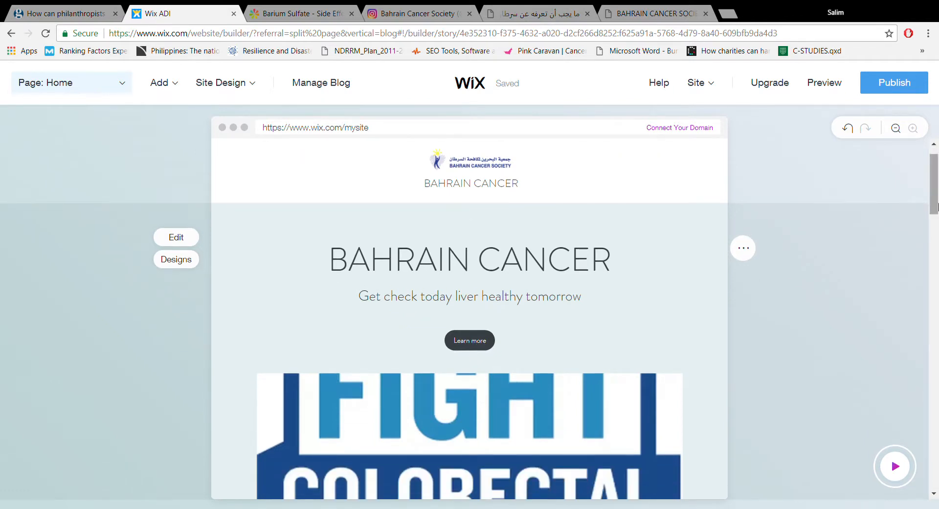
left_click_drag(938, 197, 938, 430)
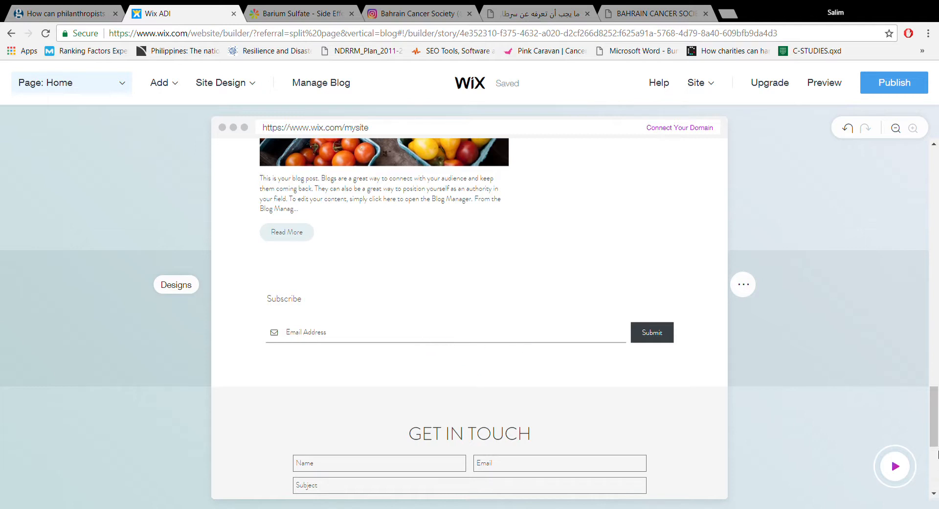
- Review the Get in Touch form and the footer at the end of the Home page, and return to the page header
scroll(937, 453, "down", 5)
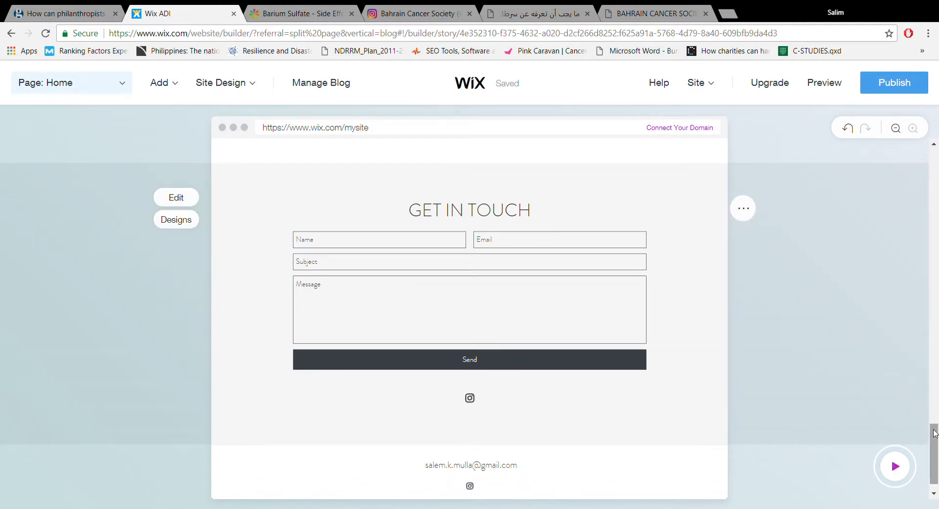
scroll(931, 420, "down", 1)
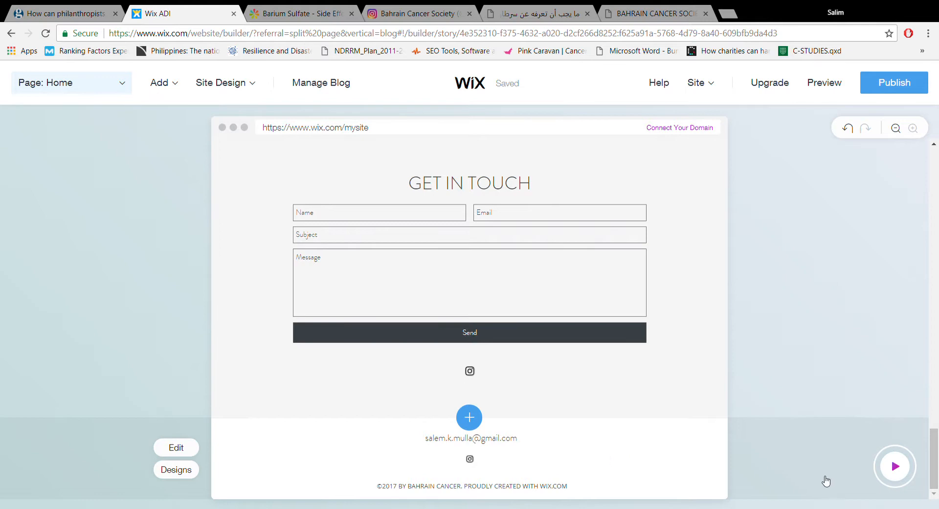
left_click_drag(937, 472, 935, 40)
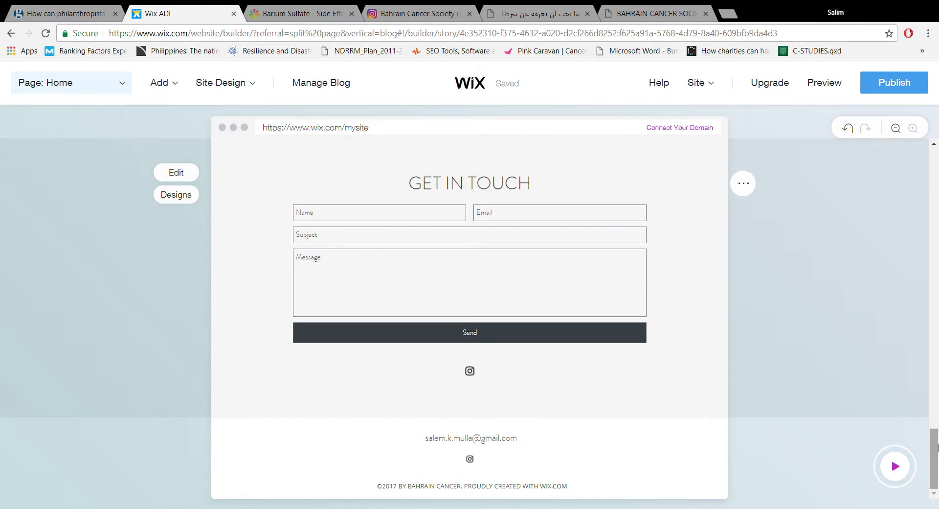
left_click_drag(934, 460, 935, 156)
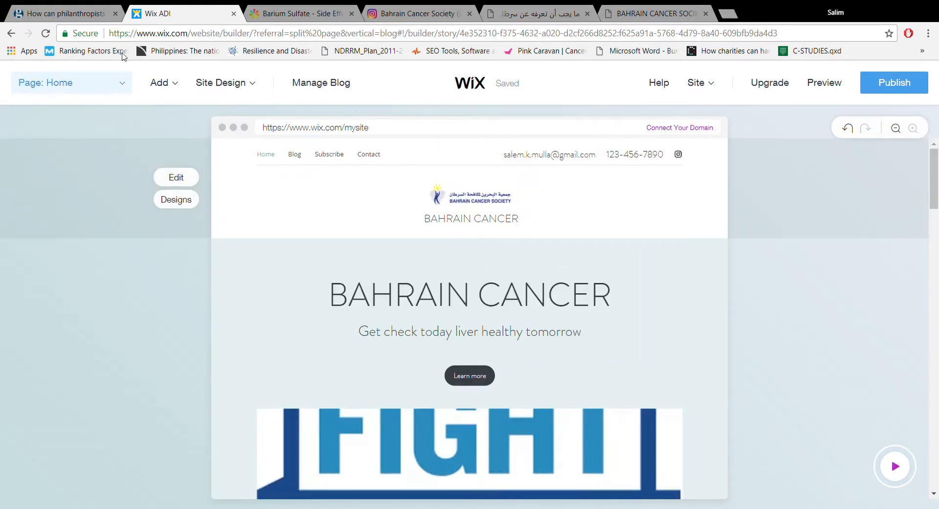
mouse_move(174, 81)
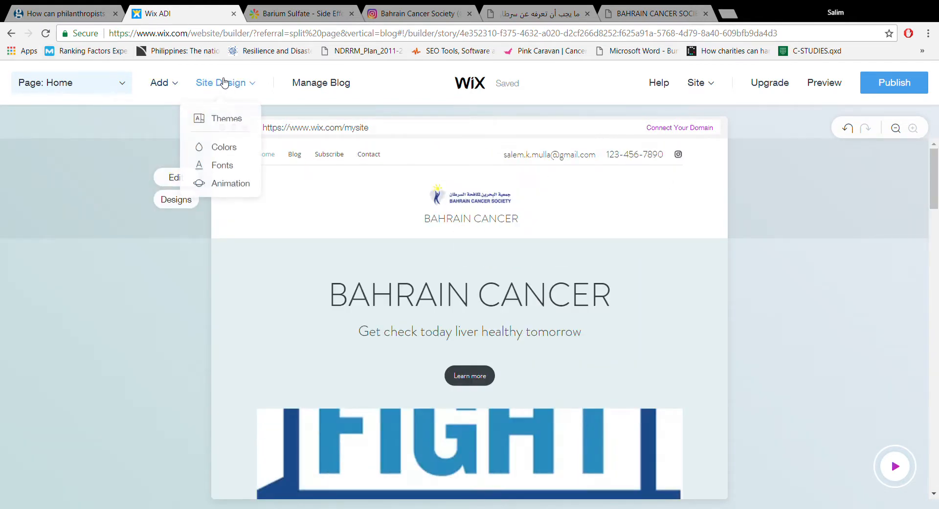
left_click(335, 91)
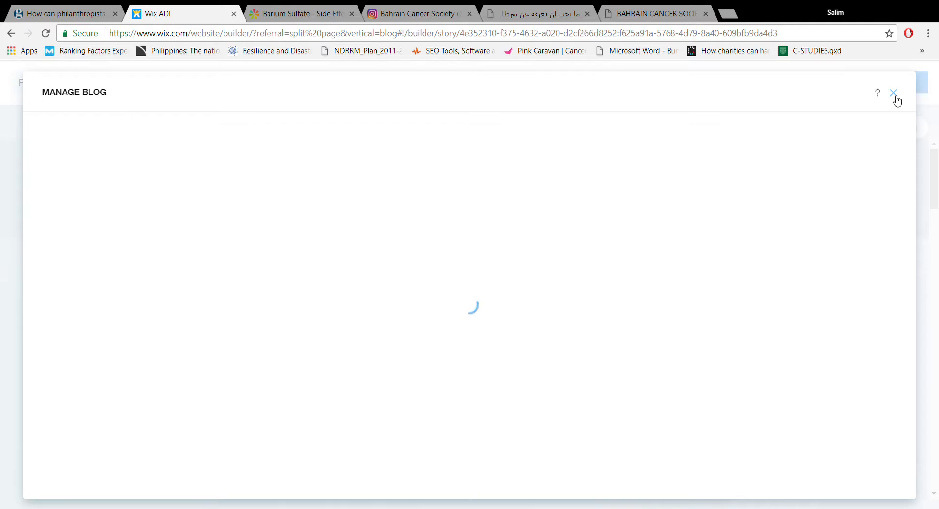
left_click(894, 96)
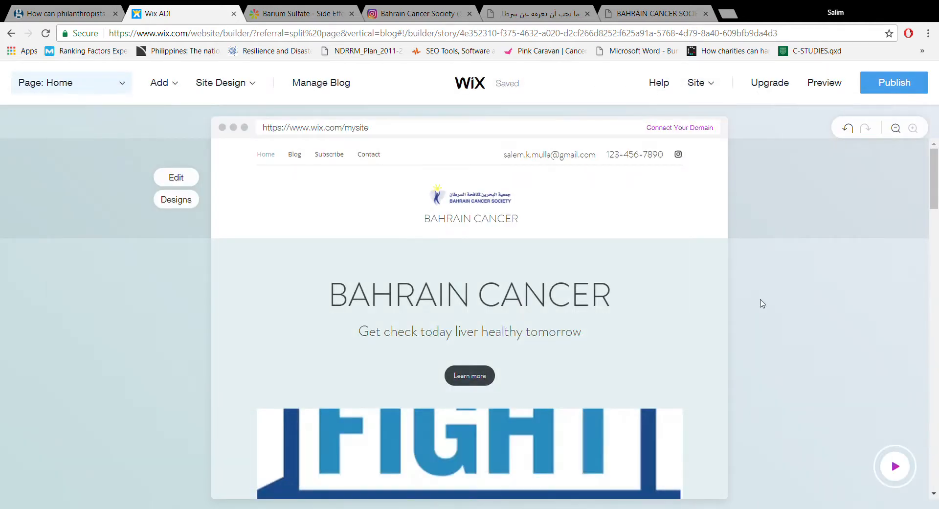